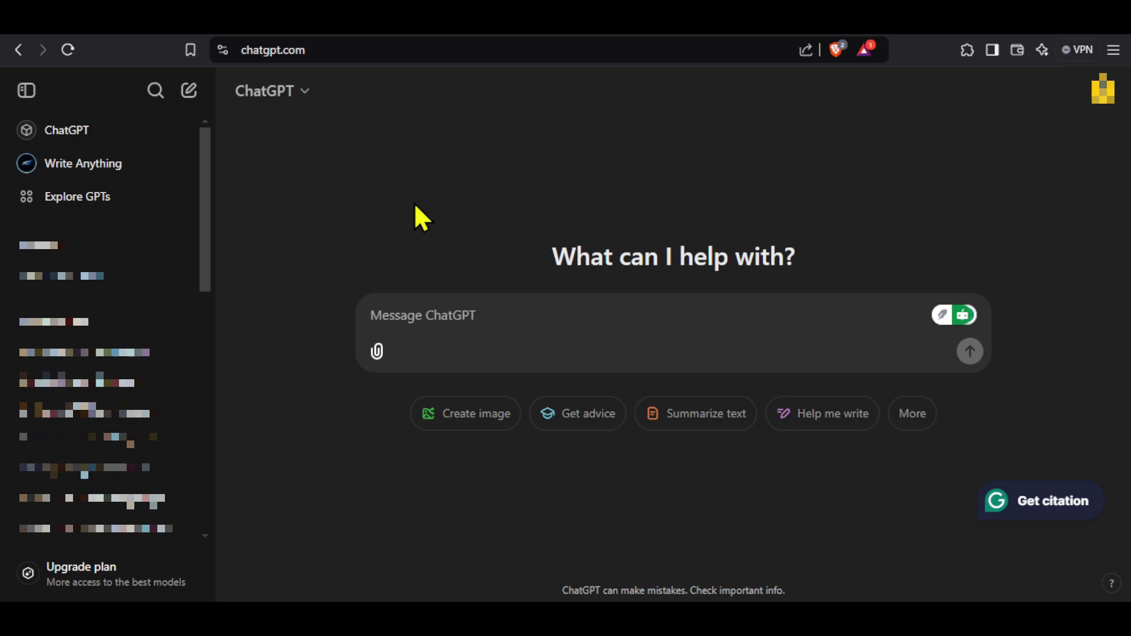
Send ChatGPT the prompt for a short three-fact Mars YouTube script.
{"action": "type", "text": "Write a short simple YouTube script (less than 100 words) about 3 interesting facts about Mars. Don't give extra instructions or scene descriptions, just give the lines to be spoken."}
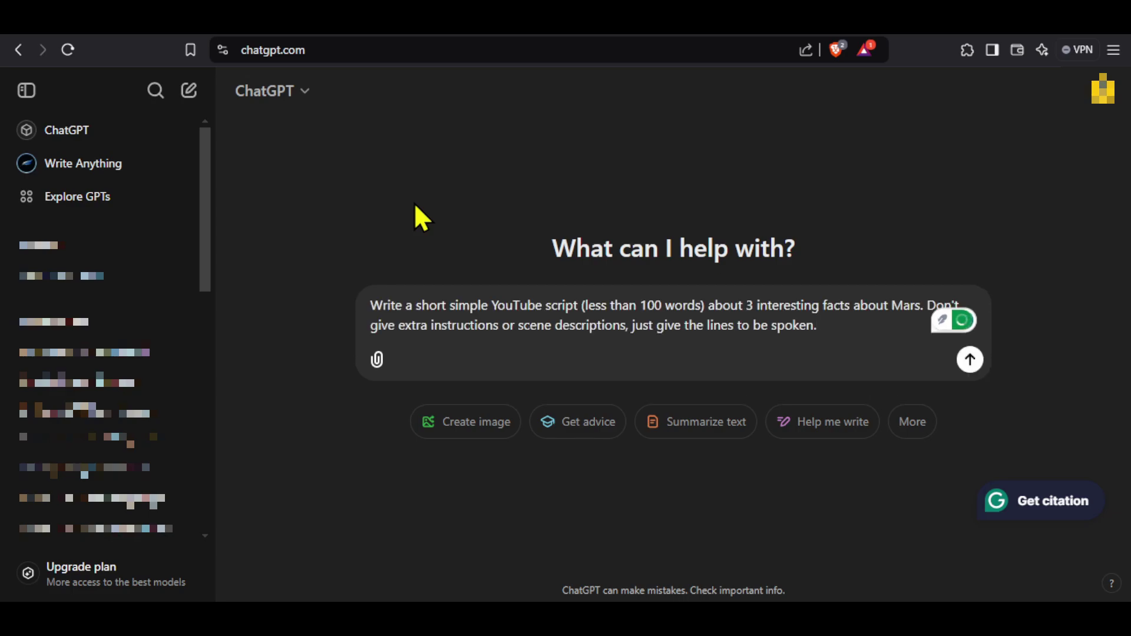
{"action": "left_click", "coordinate": [971, 361]}
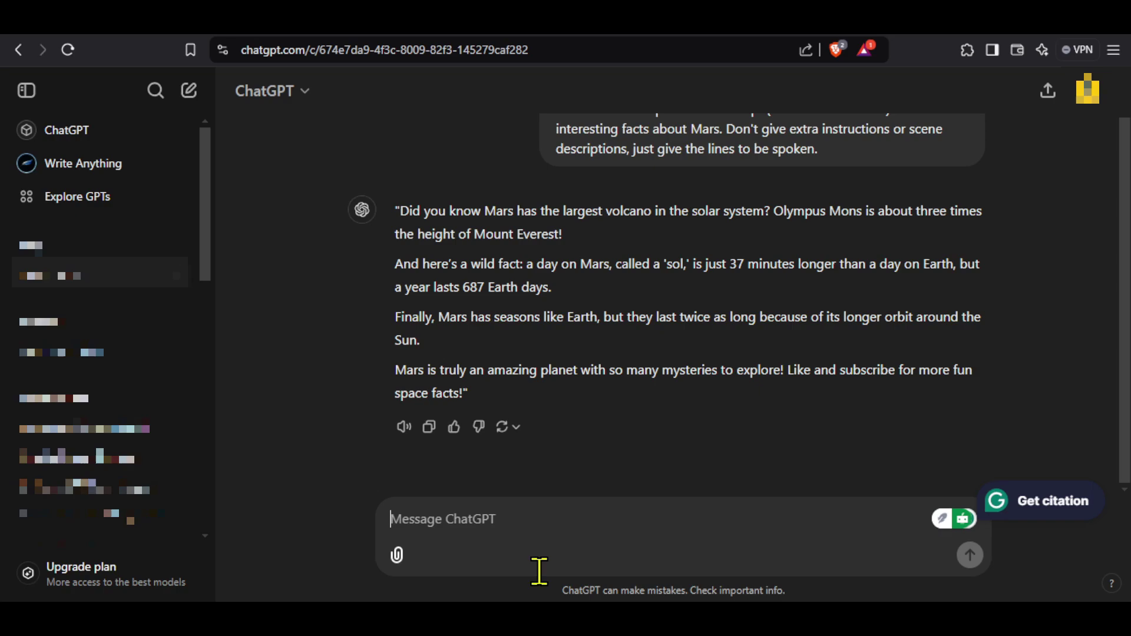
{"action": "key", "text": "alt+Tab"}
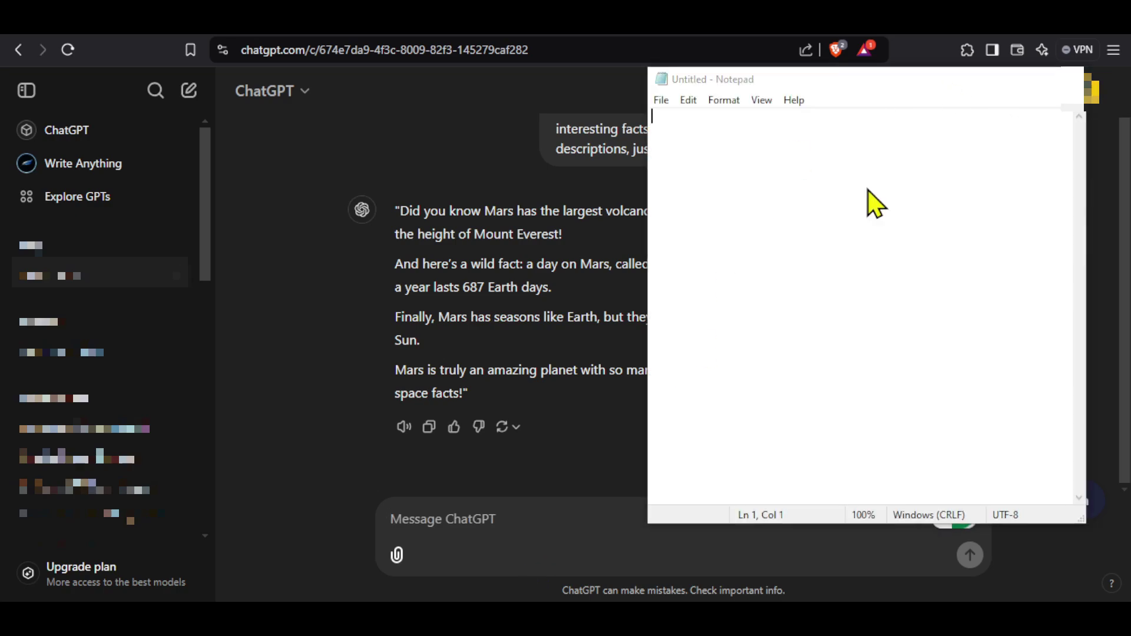
Copy ChatGPT's Mars script reply into Notepad, then minimize Notepad.
{"action": "left_click_drag", "start_coordinate": [394, 212], "coordinate": [467, 392]}
{"action": "key", "text": "ctrl+c"}
{"action": "key", "text": "alt+Tab"}
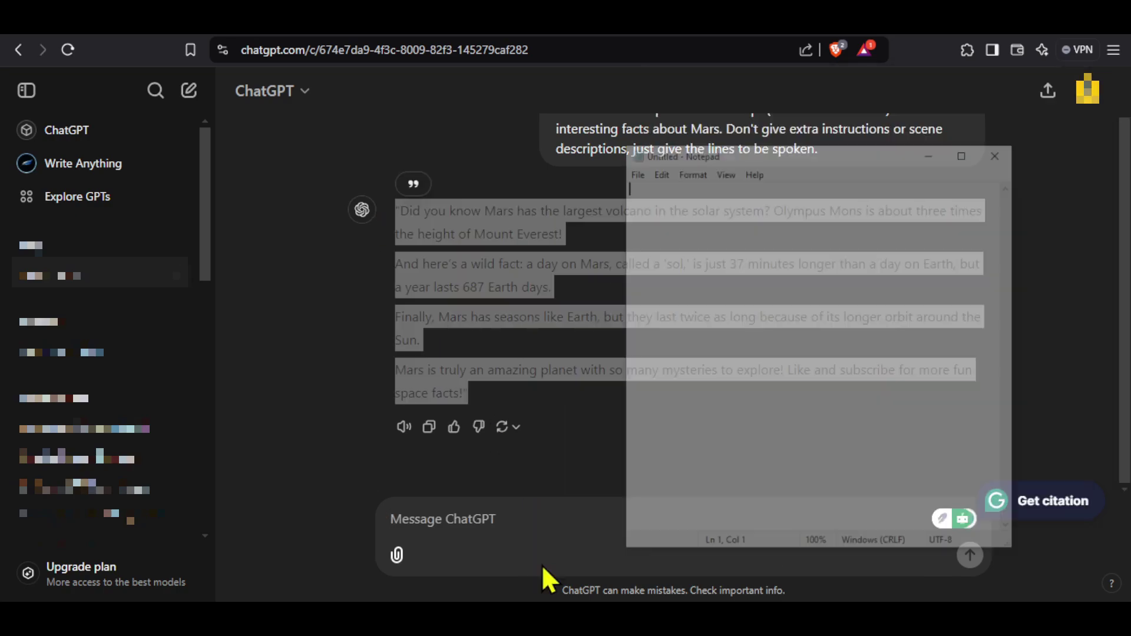
{"action": "key", "text": "ctrl+v"}
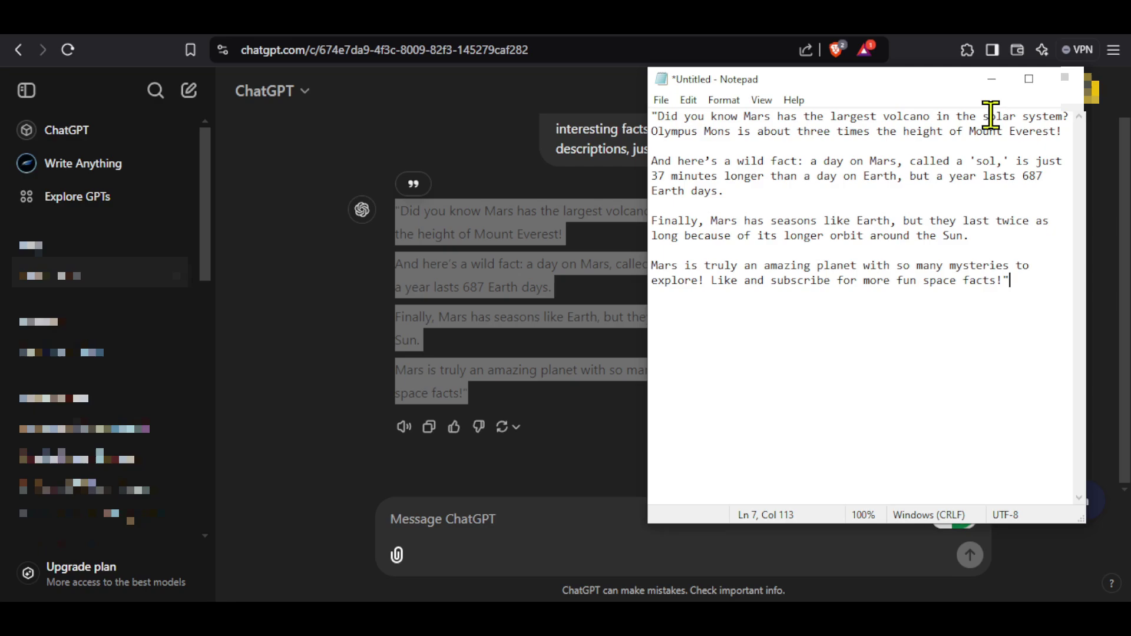
{"action": "left_click", "coordinate": [992, 79]}
{"action": "left_click", "coordinate": [321, 291]}
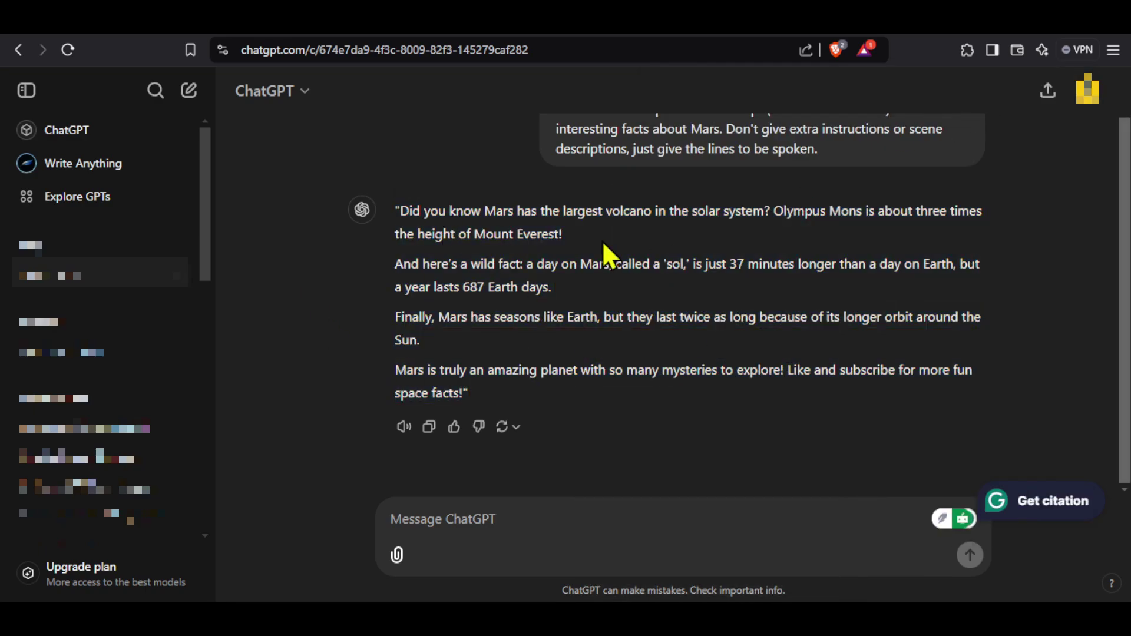
Send ChatGPT a request for an image prompt for each sentence of the Mars script.
{"action": "left_click", "coordinate": [447, 523]}
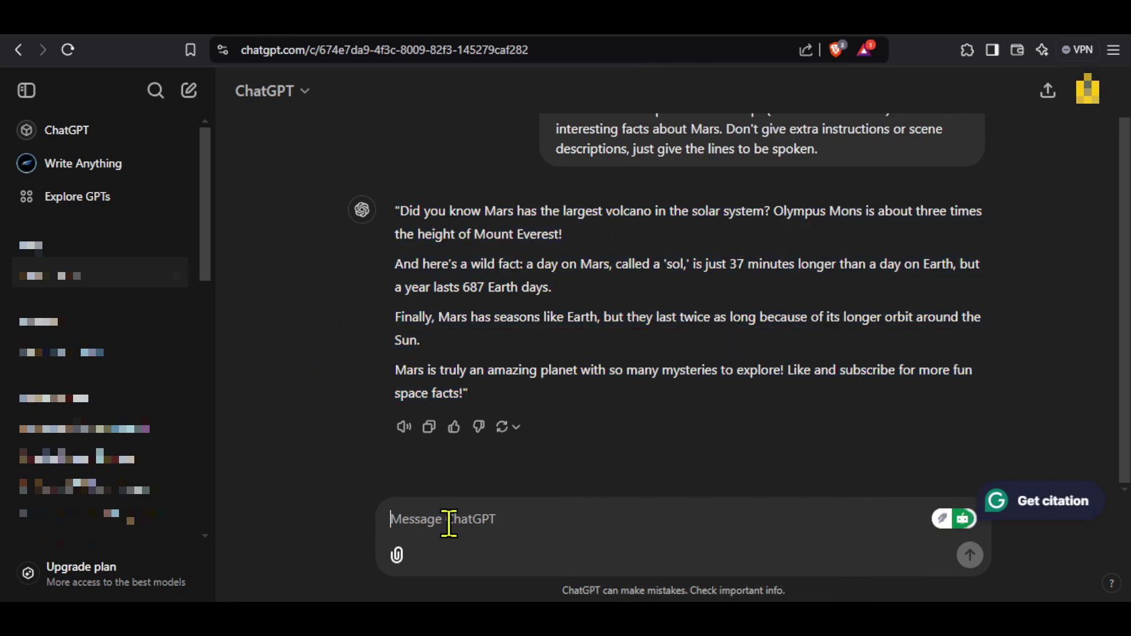
{"action": "key", "text": "ctrl+v"}
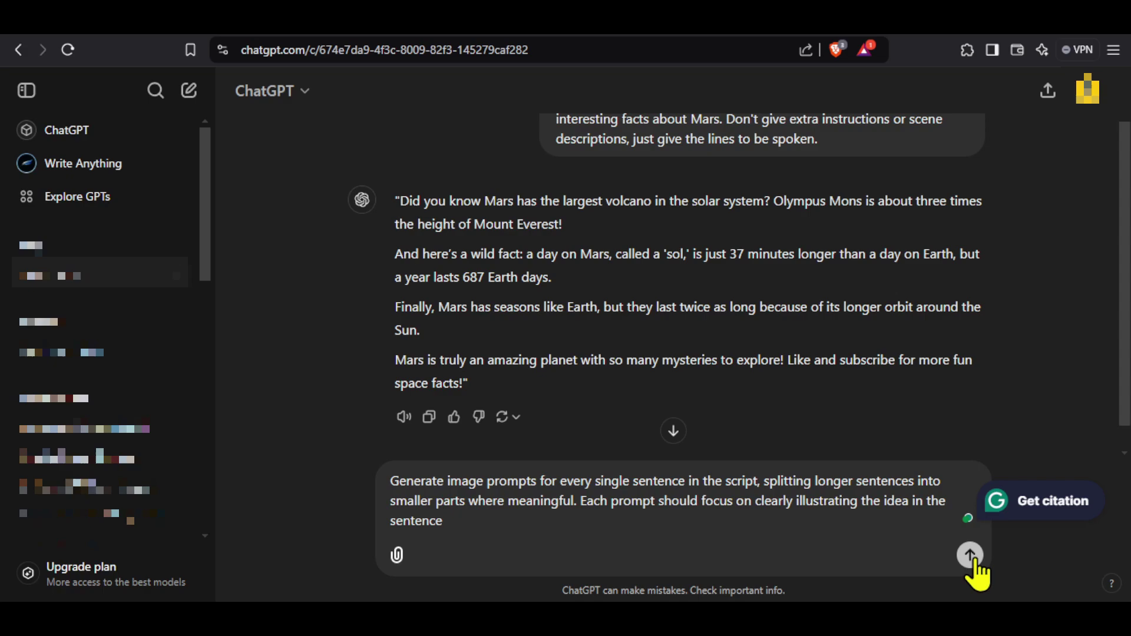
{"action": "left_click", "coordinate": [970, 555]}
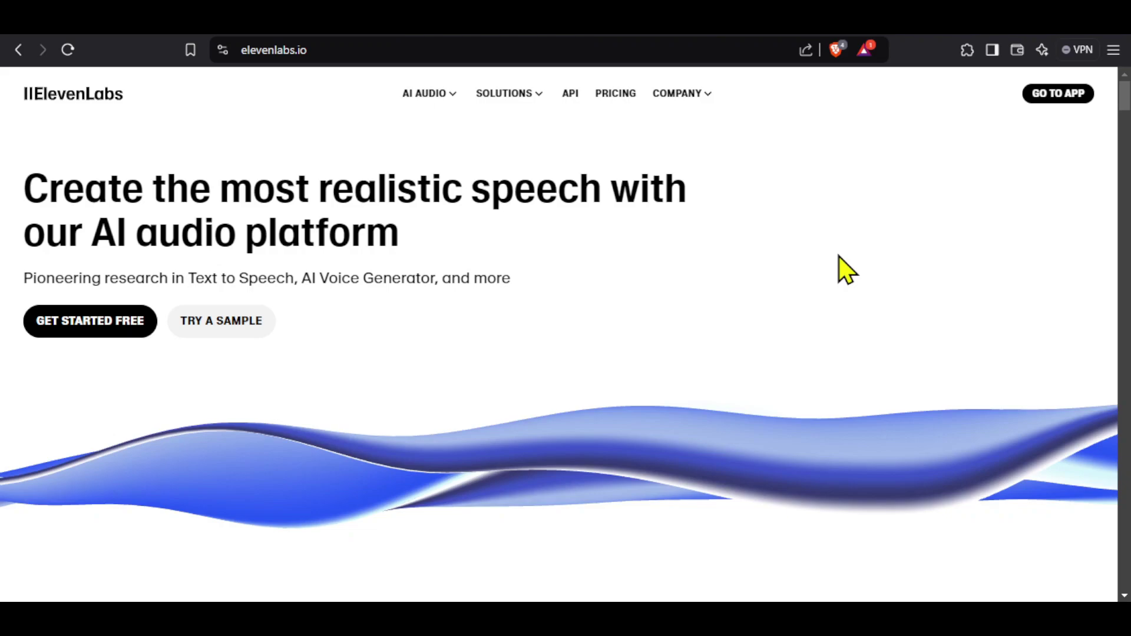
Scroll to Text to Speech and keep Brian as the selected voice.
{"action": "scroll", "coordinate": [839, 256], "scroll_direction": "down", "scroll_amount": 7}
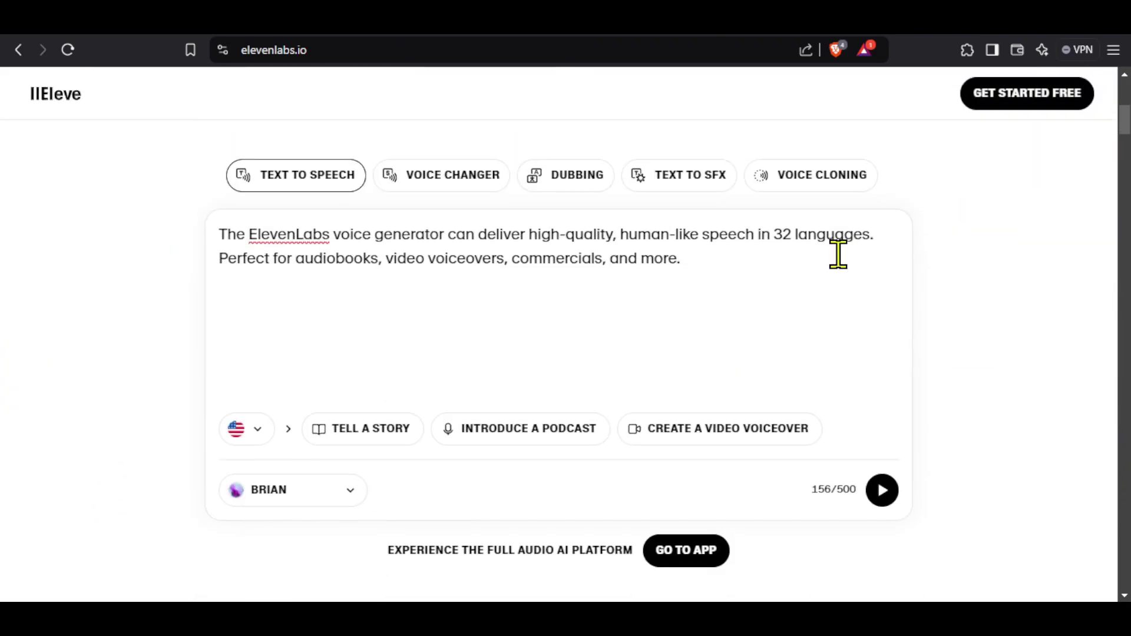
{"action": "scroll", "coordinate": [839, 255], "scroll_direction": "down", "scroll_amount": 1}
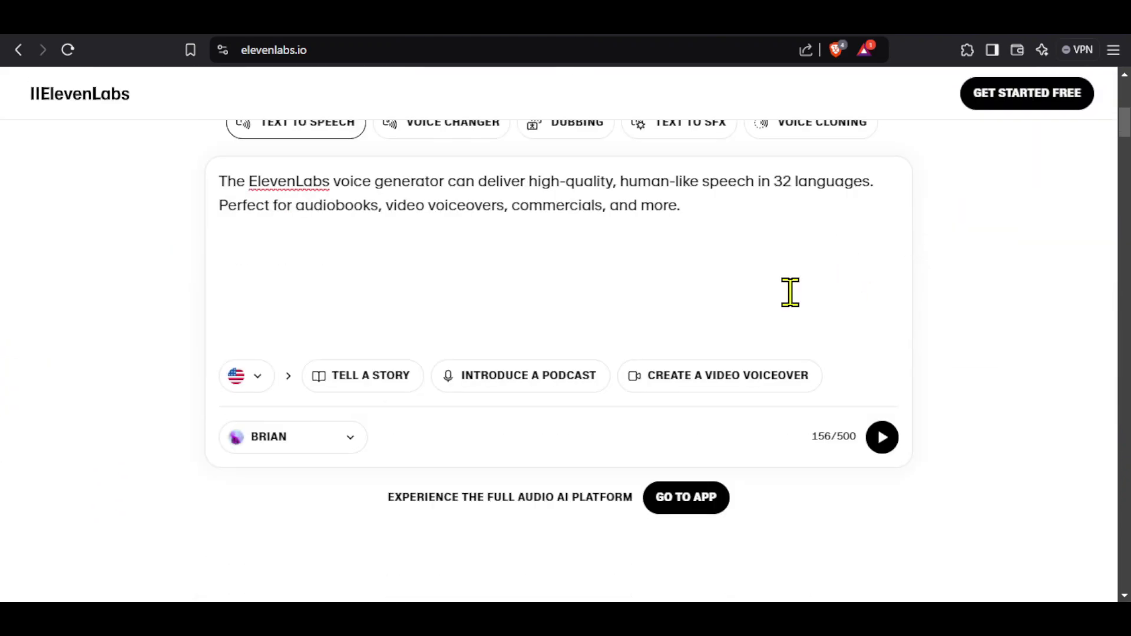
{"action": "left_click", "coordinate": [324, 437]}
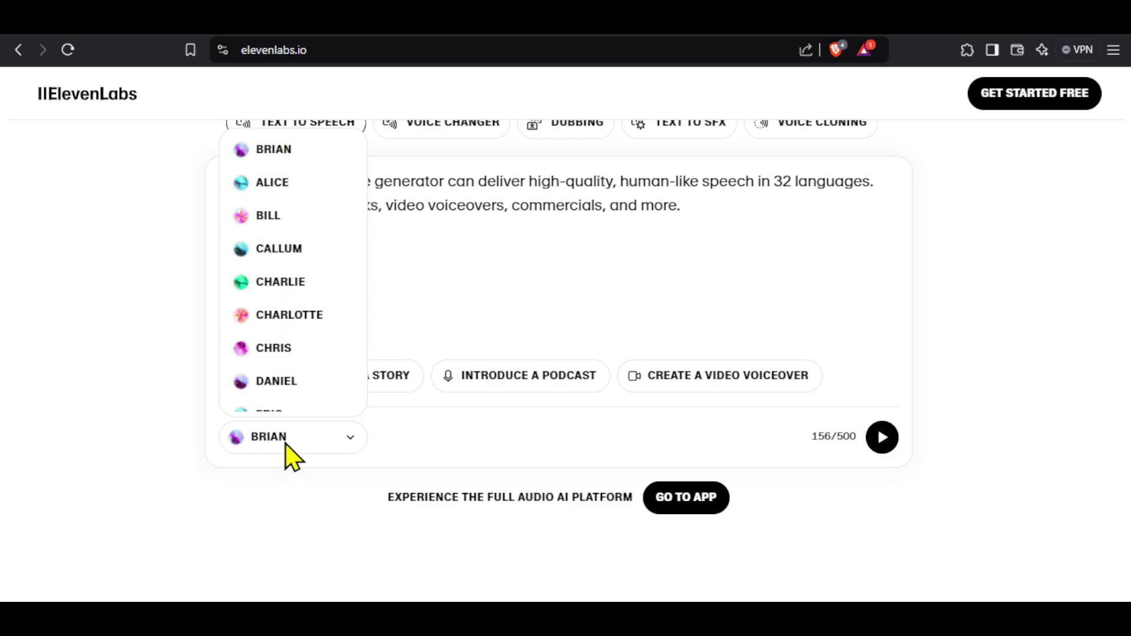
{"action": "left_click", "coordinate": [162, 357]}
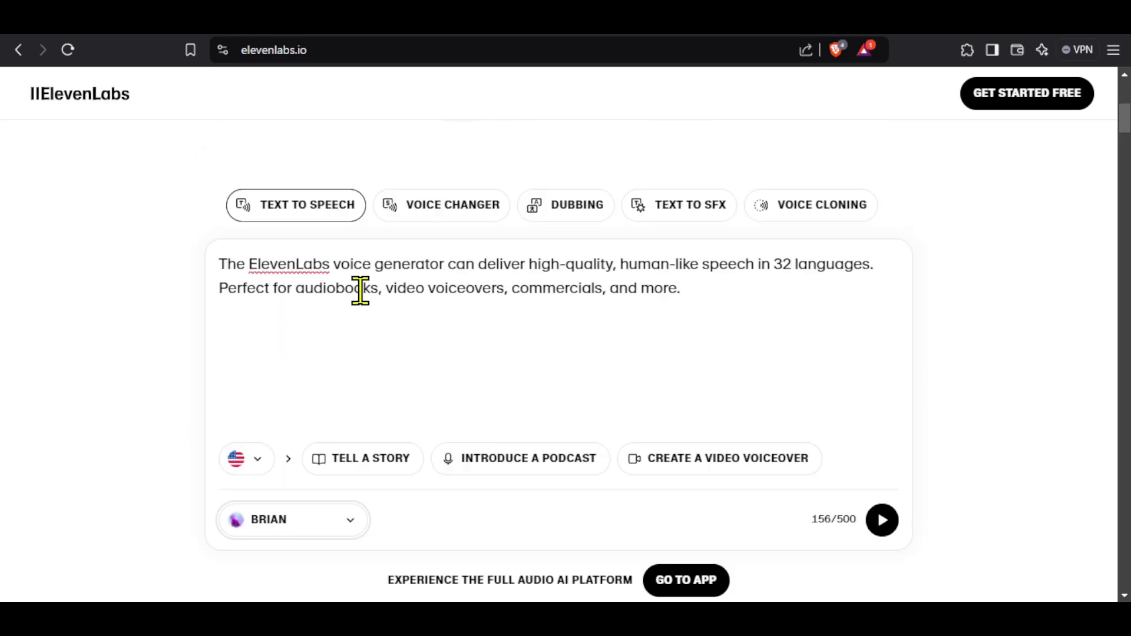
Replace the ElevenLabs demo text with the Mars script saved in Notepad.
{"action": "key", "text": "alt+Tab"}
{"action": "left_click_drag", "start_coordinate": [1031, 325], "coordinate": [646, 167]}
{"action": "left_click", "coordinate": [450, 298]}
{"action": "left_click_drag", "start_coordinate": [696, 289], "coordinate": [199, 275]}
{"action": "key", "text": "ctrl+v"}
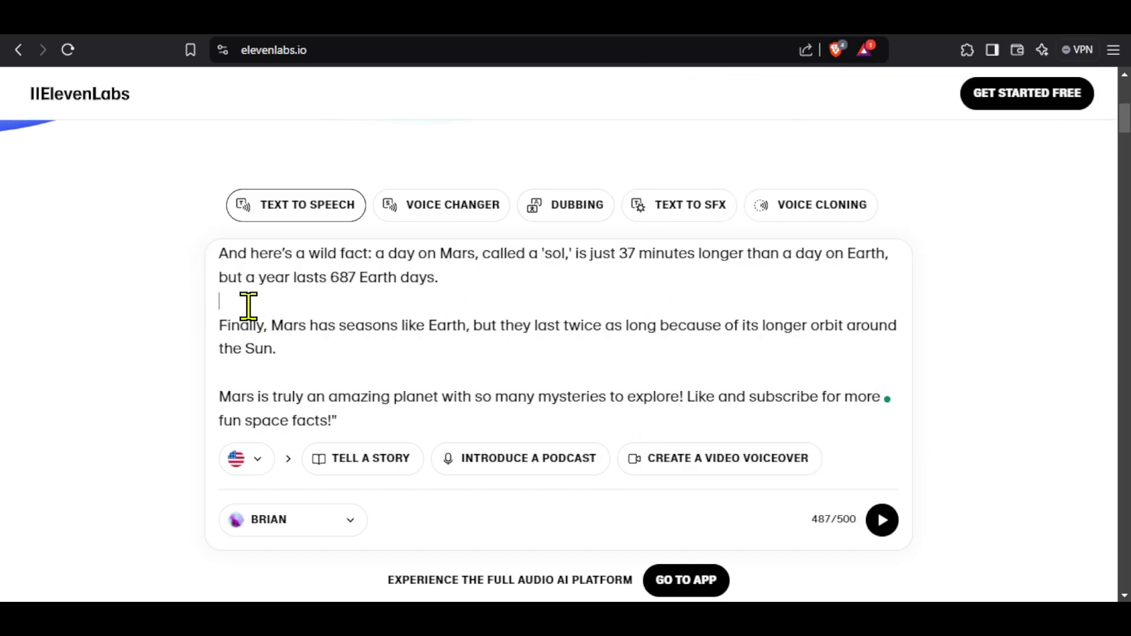
Delete the three blank lines between paragraphs, dismiss the unusual activity warning, and switch to OBS Studio.
{"action": "left_click", "coordinate": [247, 301]}
{"action": "key", "text": "BackSpace"}
{"action": "left_click", "coordinate": [252, 354]}
{"action": "key", "text": "BackSpace"}
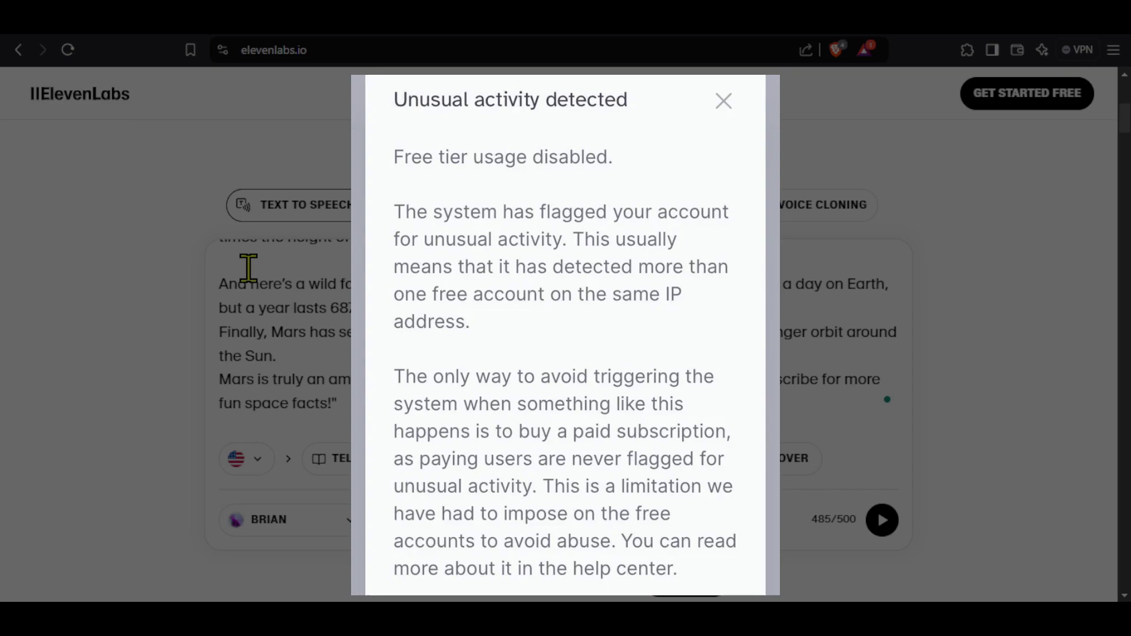
{"action": "left_click", "coordinate": [248, 263]}
{"action": "key", "text": "BackSpace"}
{"action": "scroll", "coordinate": [250, 371], "scroll_direction": "up", "scroll_amount": 1}
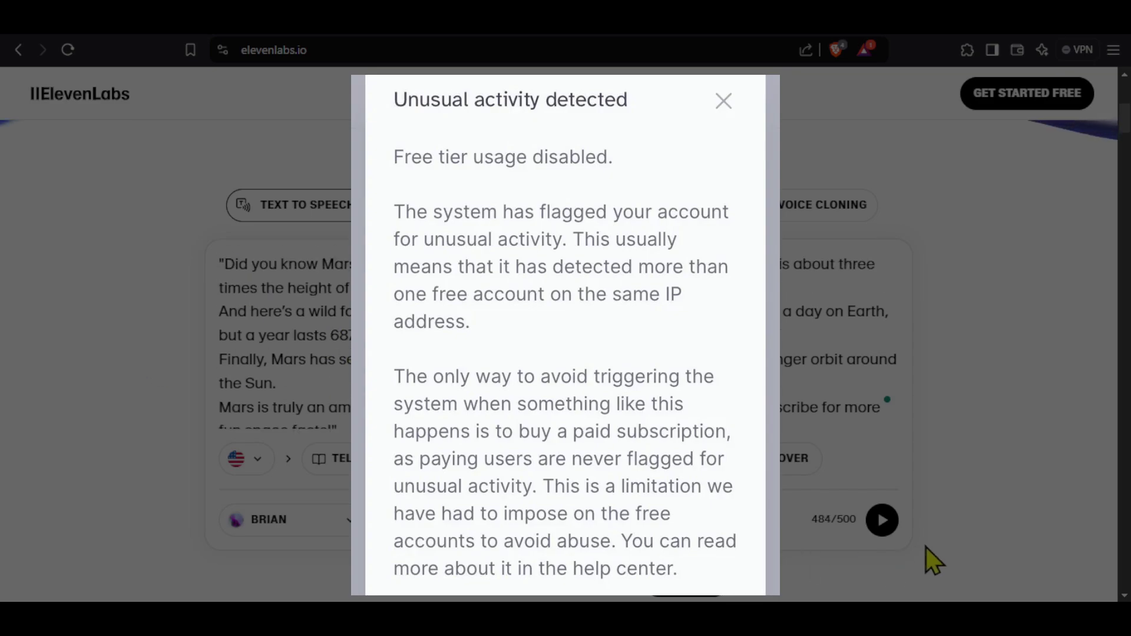
{"action": "left_click", "coordinate": [984, 463]}
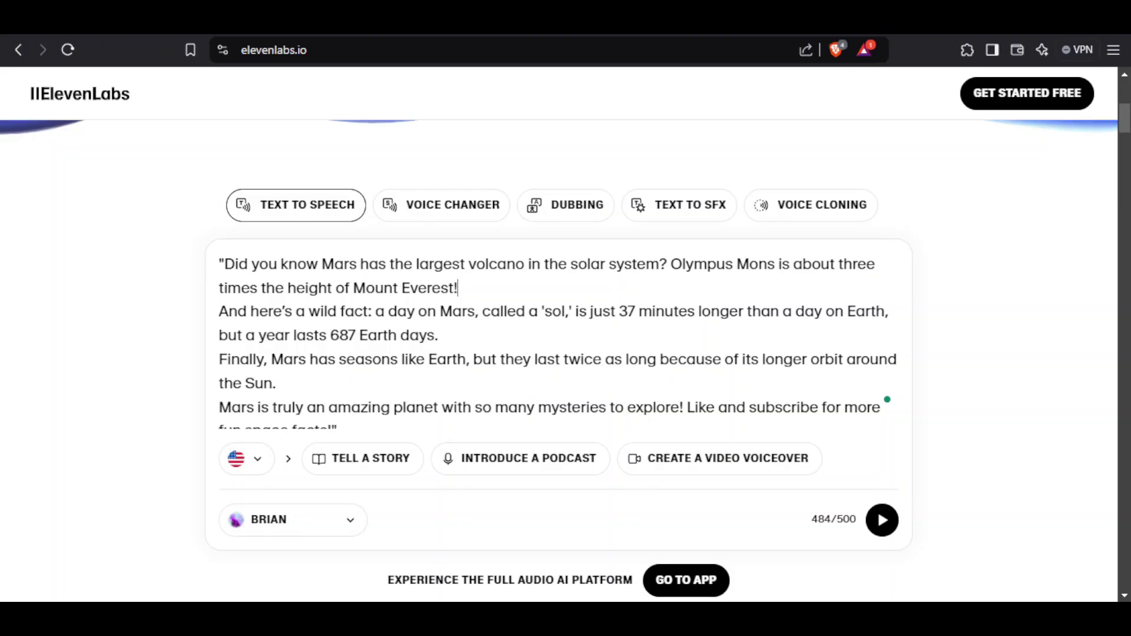
{"action": "left_click", "coordinate": [591, 620]}
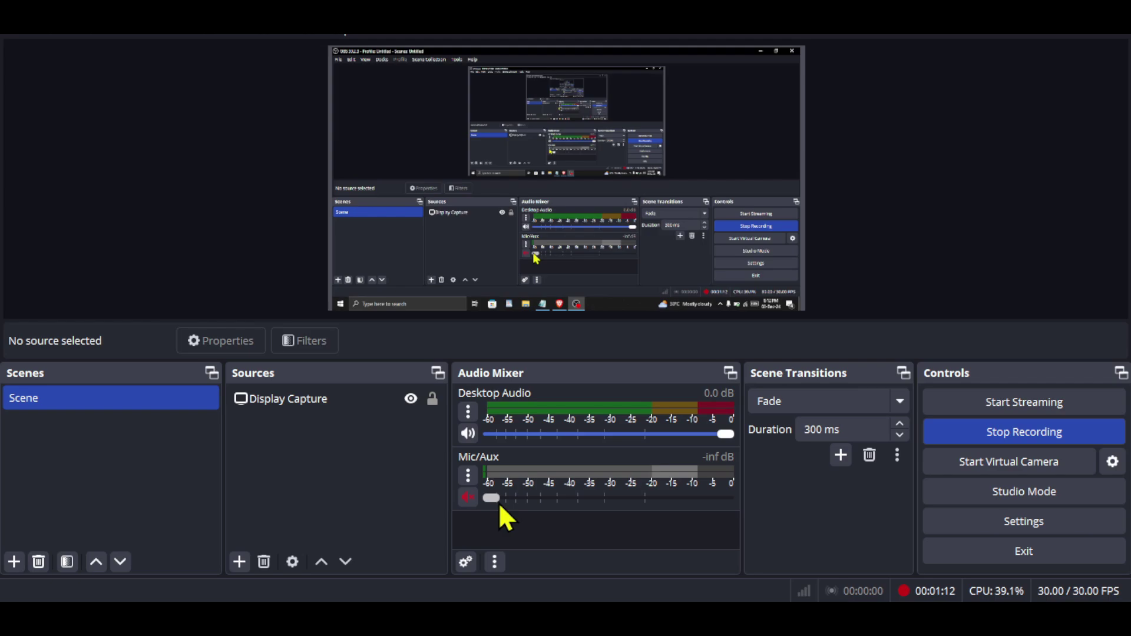
Toggle the OBS Mic/Aux input so it ends up muted.
{"action": "left_click", "coordinate": [468, 498]}
{"action": "left_click", "coordinate": [468, 498]}
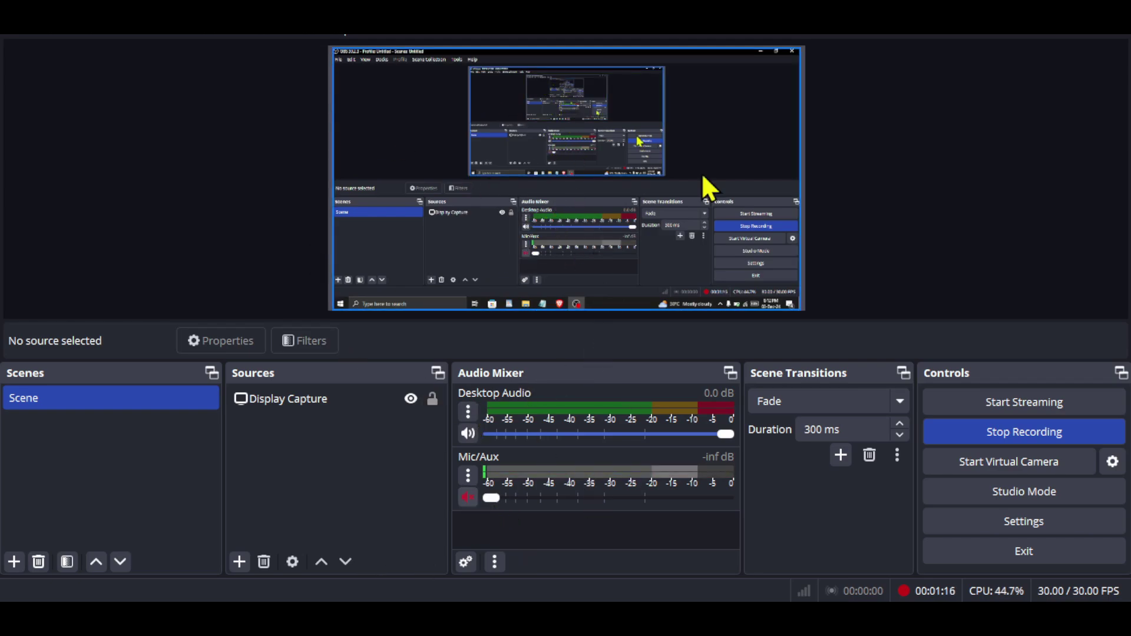
Return to ElevenLabs and generate the spoken Mars script in the Brian voice.
{"action": "left_click", "coordinate": [1026, 12]}
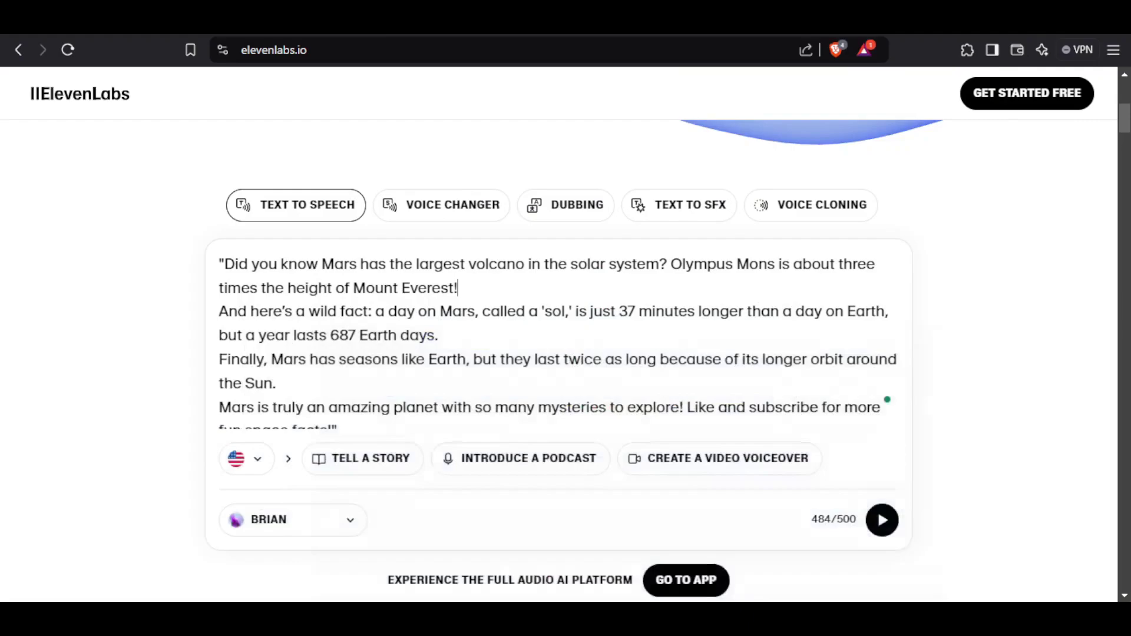
{"action": "left_click", "coordinate": [882, 520]}
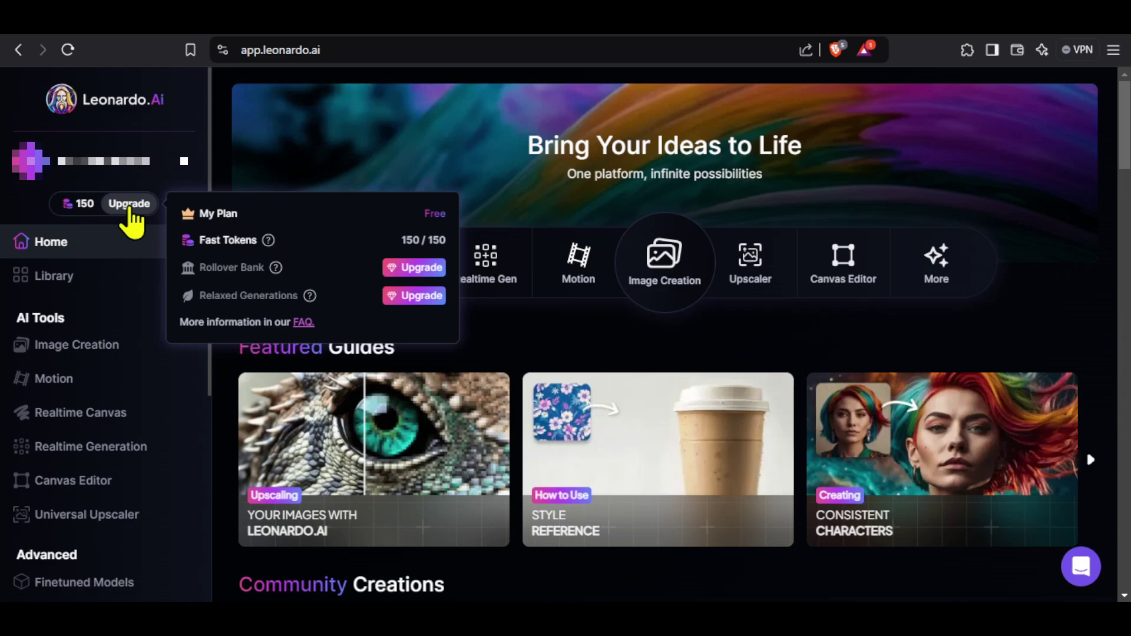
{"action": "left_click", "coordinate": [130, 206]}
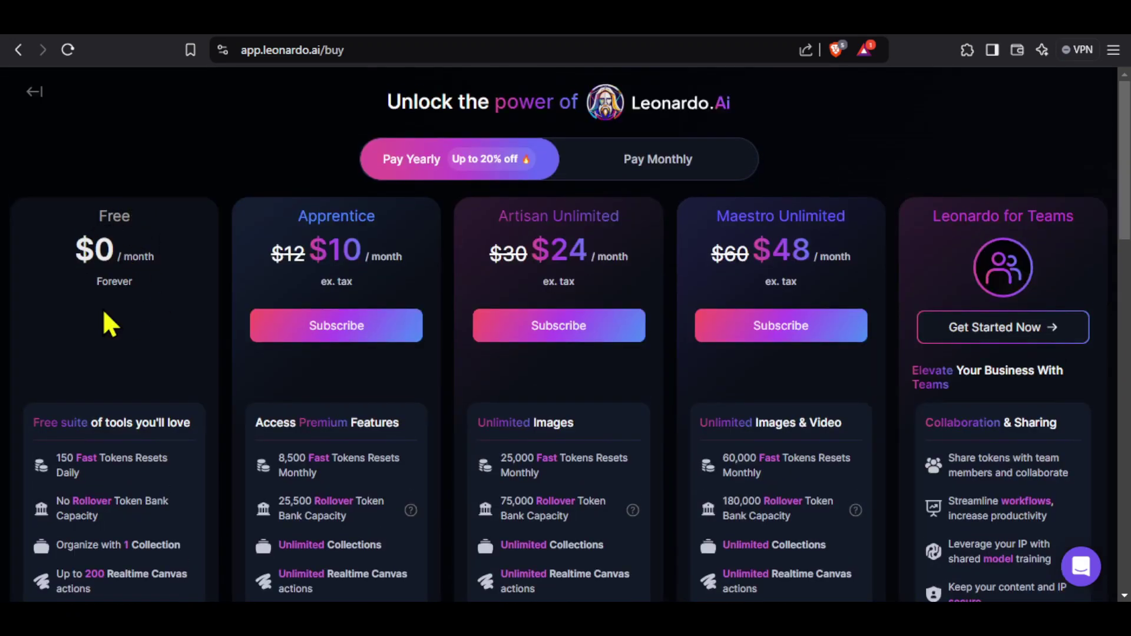
{"action": "left_click_drag", "start_coordinate": [53, 469], "coordinate": [76, 471]}
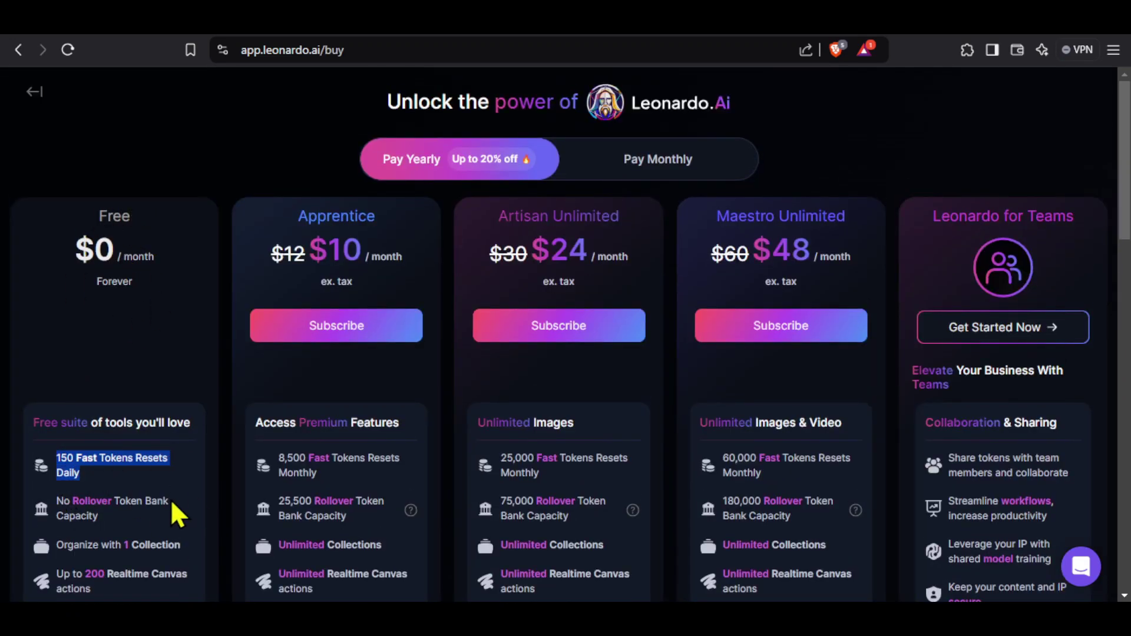
{"action": "left_click", "coordinate": [37, 99]}
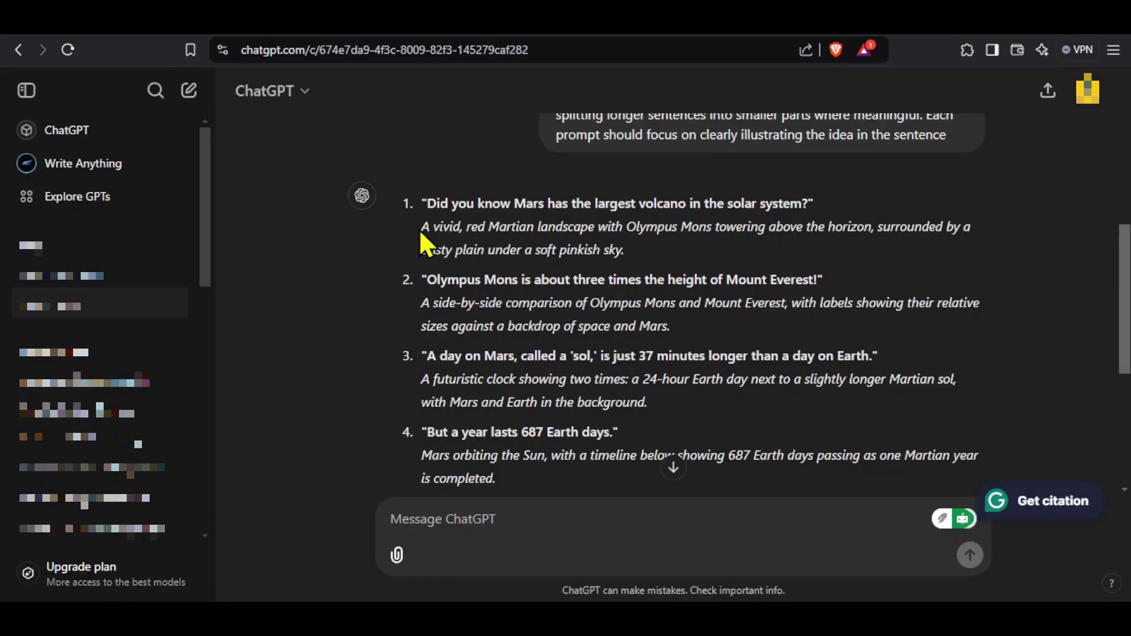
Choose the Cinematic Kino preset from Leonardo.Ai's style presets list.
{"action": "left_click_drag", "start_coordinate": [421, 233], "coordinate": [634, 257]}
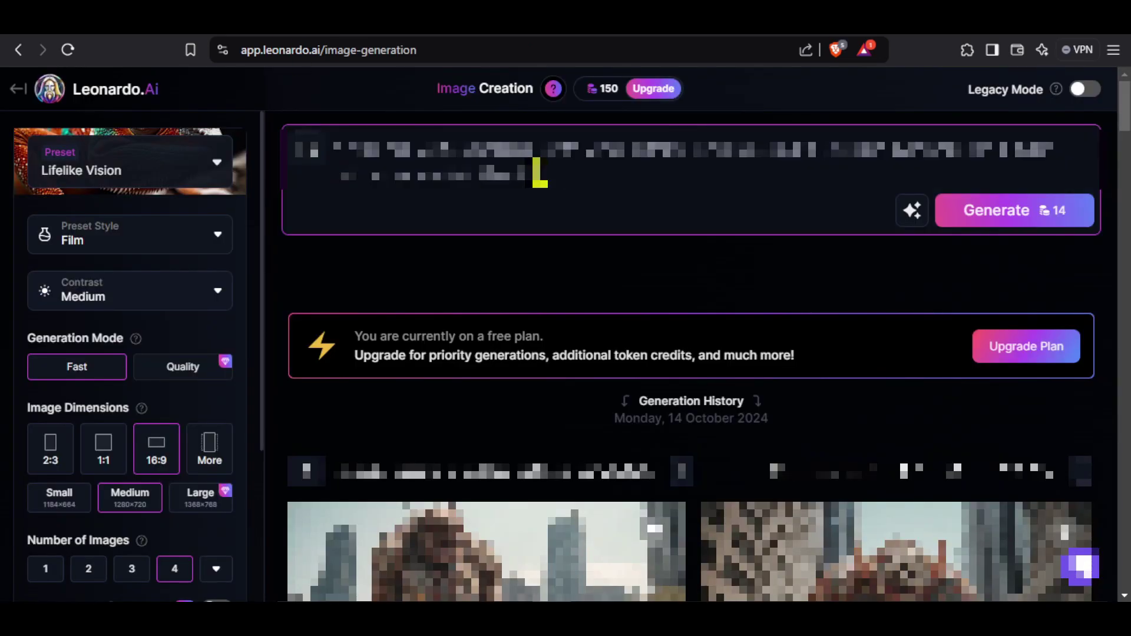
{"action": "left_click", "coordinate": [182, 177]}
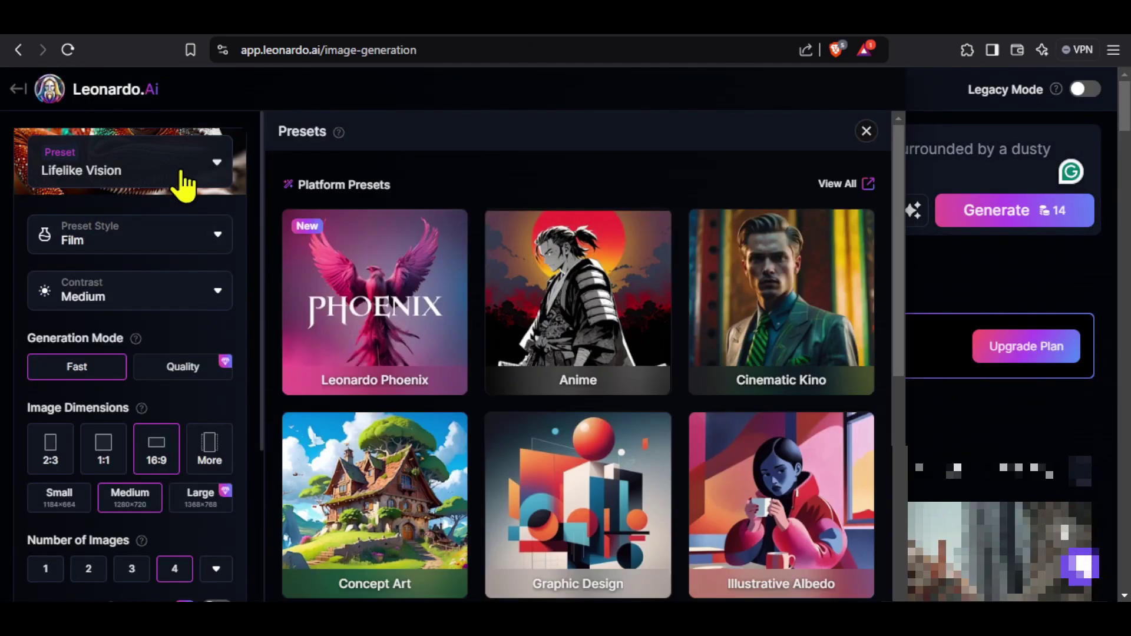
{"action": "scroll", "coordinate": [538, 361], "scroll_direction": "down", "scroll_amount": 5}
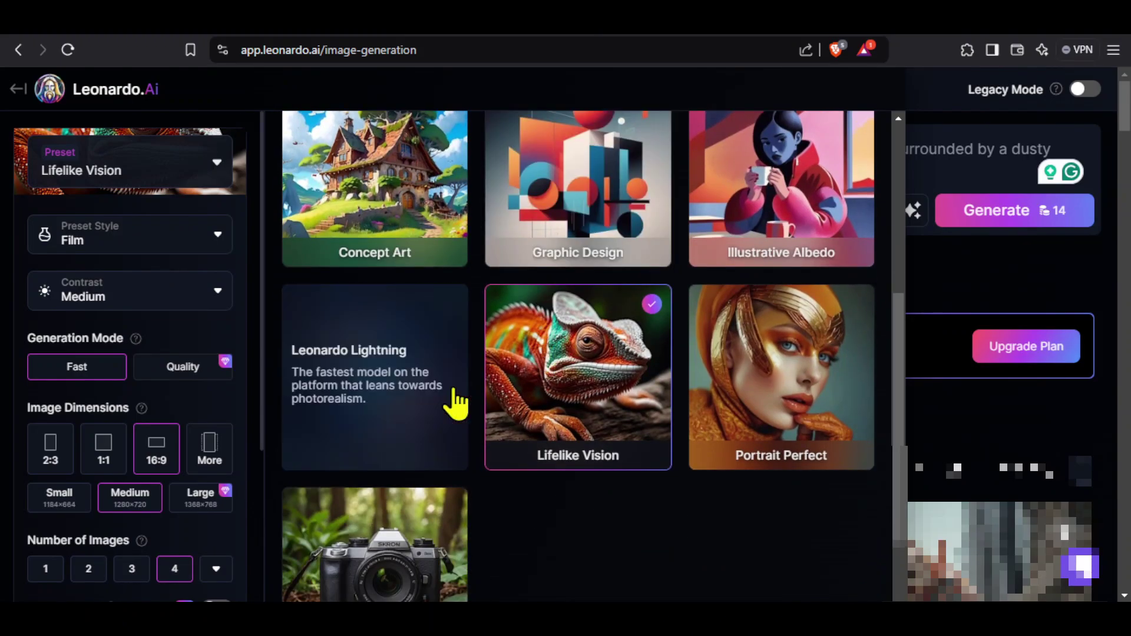
{"action": "scroll", "coordinate": [413, 424], "scroll_direction": "down", "scroll_amount": 2}
{"action": "scroll", "coordinate": [589, 354], "scroll_direction": "up", "scroll_amount": 6}
{"action": "scroll", "coordinate": [538, 434], "scroll_direction": "up", "scroll_amount": 2}
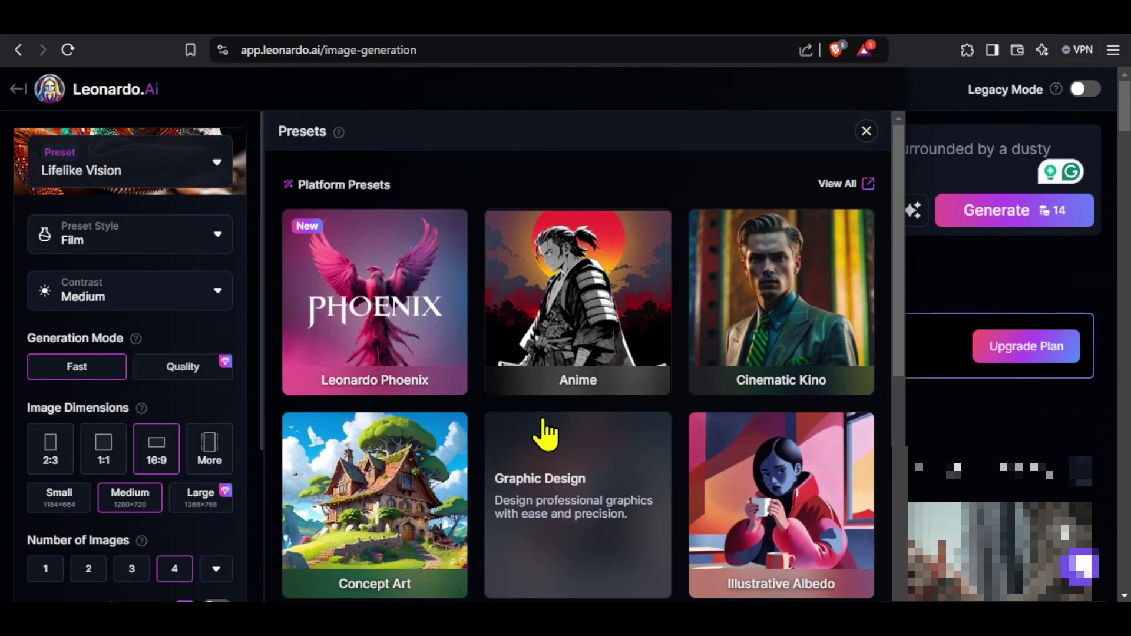
{"action": "scroll", "coordinate": [543, 434], "scroll_direction": "down", "scroll_amount": 4}
{"action": "scroll", "coordinate": [813, 232], "scroll_direction": "up", "scroll_amount": 3}
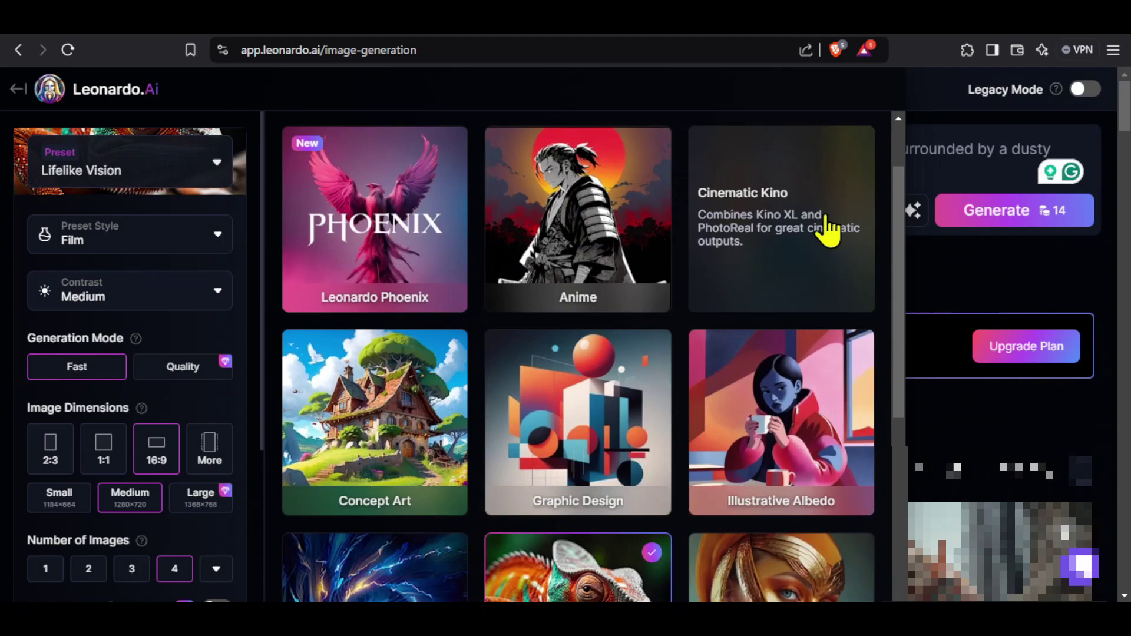
{"action": "left_click", "coordinate": [812, 234]}
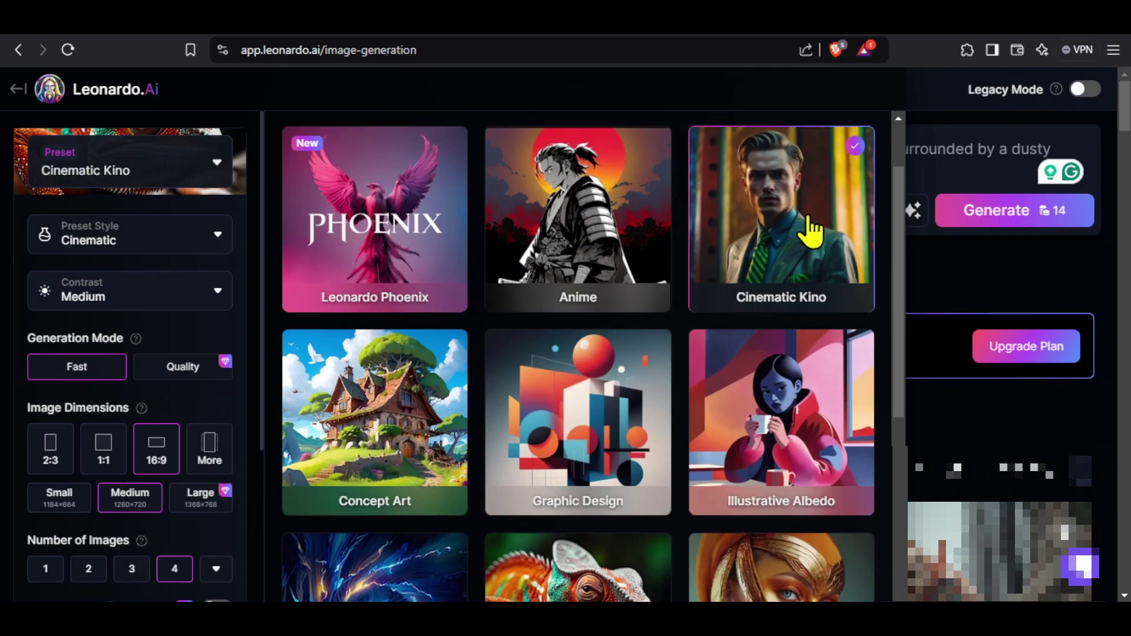
Keep Cinematic as the Preset Style and expand the Image Dimensions options.
{"action": "left_click", "coordinate": [198, 246]}
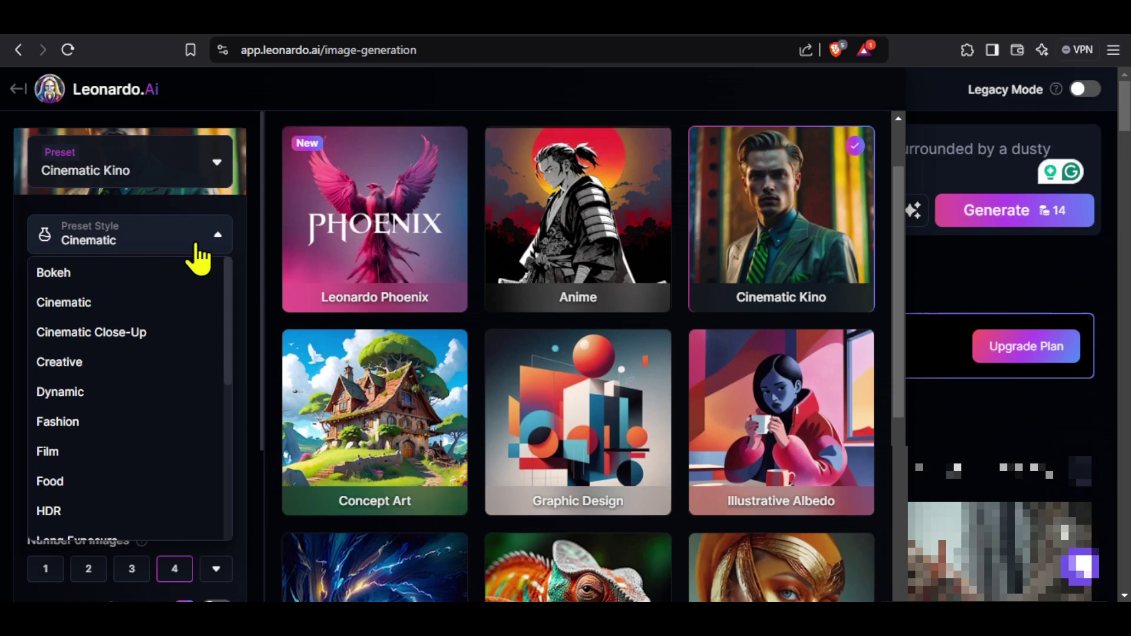
{"action": "left_click", "coordinate": [197, 246]}
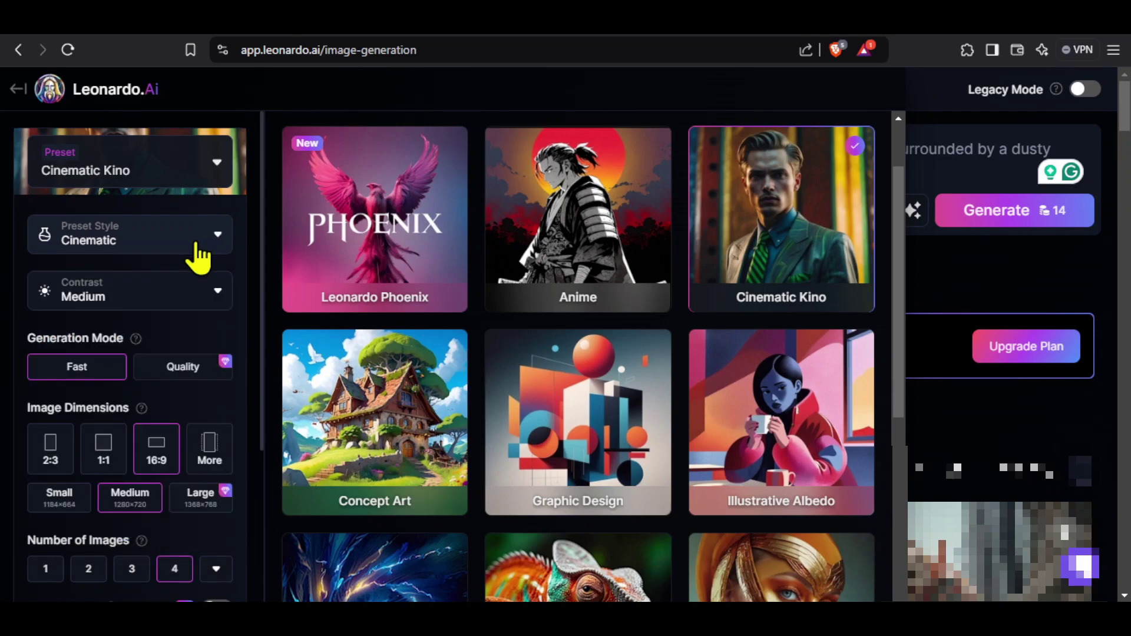
{"action": "scroll", "coordinate": [200, 258], "scroll_direction": "down", "scroll_amount": 3}
{"action": "left_click", "coordinate": [208, 288]}
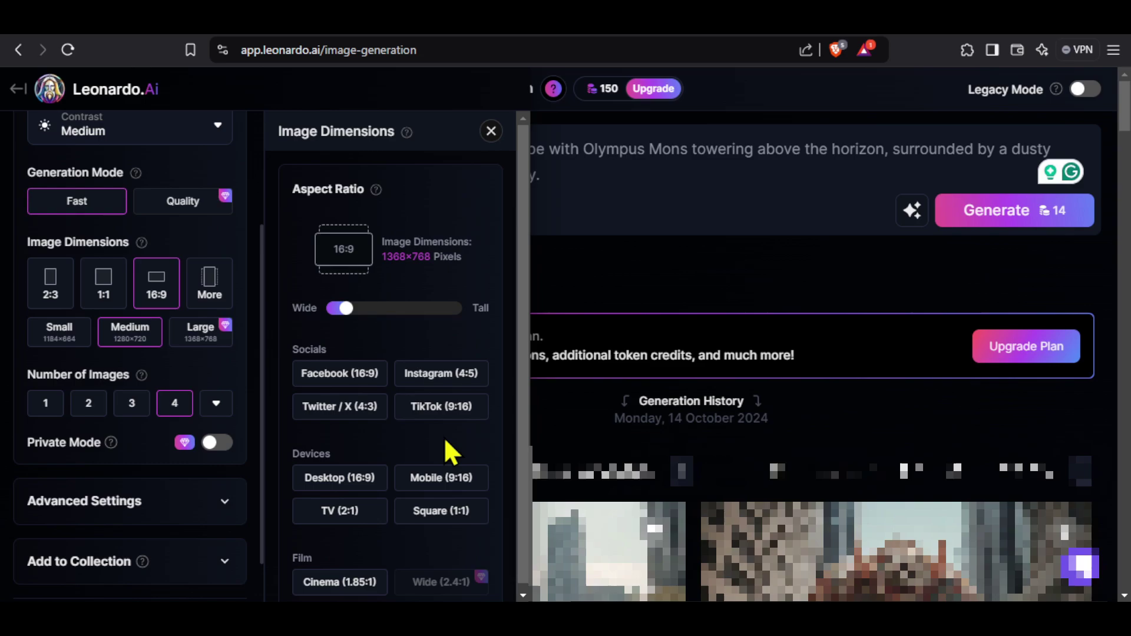
Slide the image shape toward Tall and generate four Olympus Mons Mars landscape images.
{"action": "left_click_drag", "start_coordinate": [346, 307], "coordinate": [443, 318]}
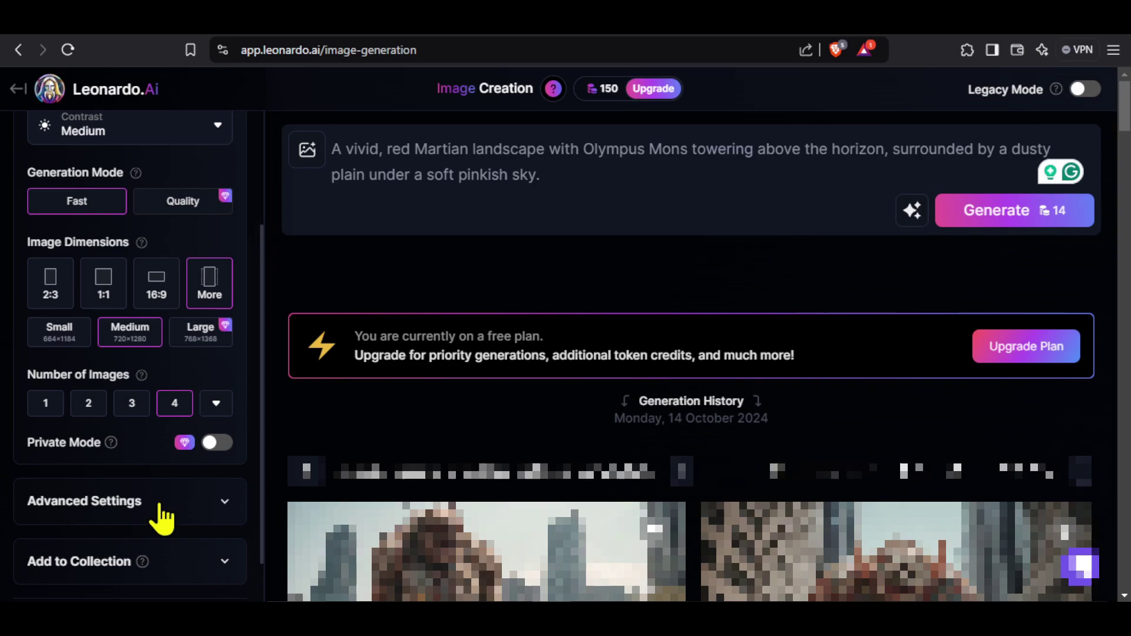
{"action": "left_click", "coordinate": [157, 516]}
{"action": "scroll", "coordinate": [159, 515], "scroll_direction": "down", "scroll_amount": 4}
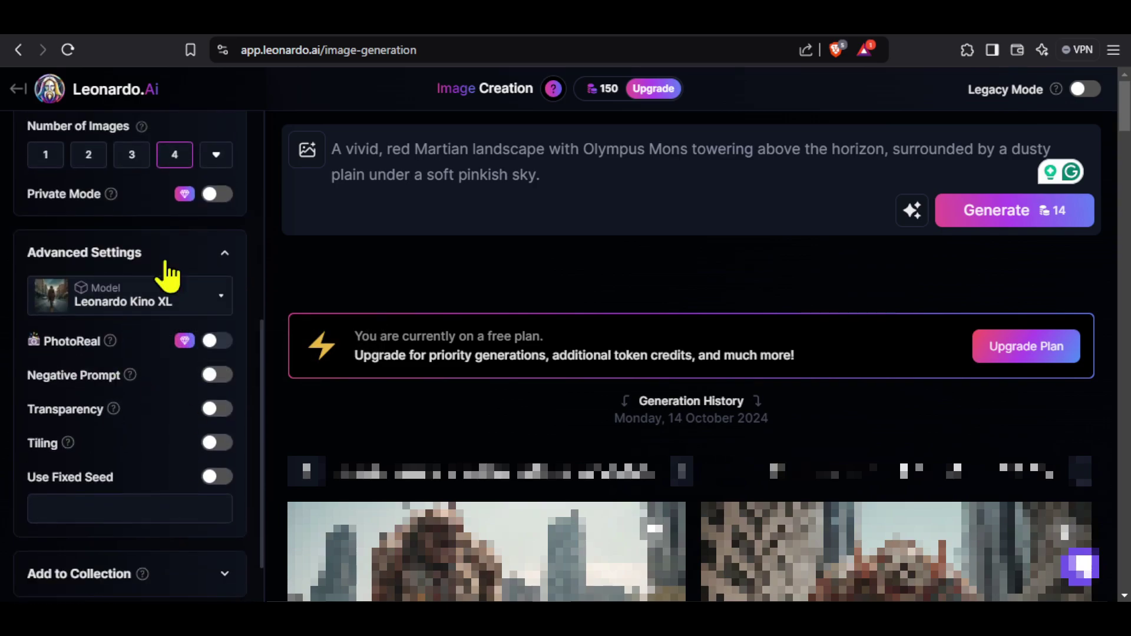
{"action": "scroll", "coordinate": [147, 413], "scroll_direction": "up", "scroll_amount": 7}
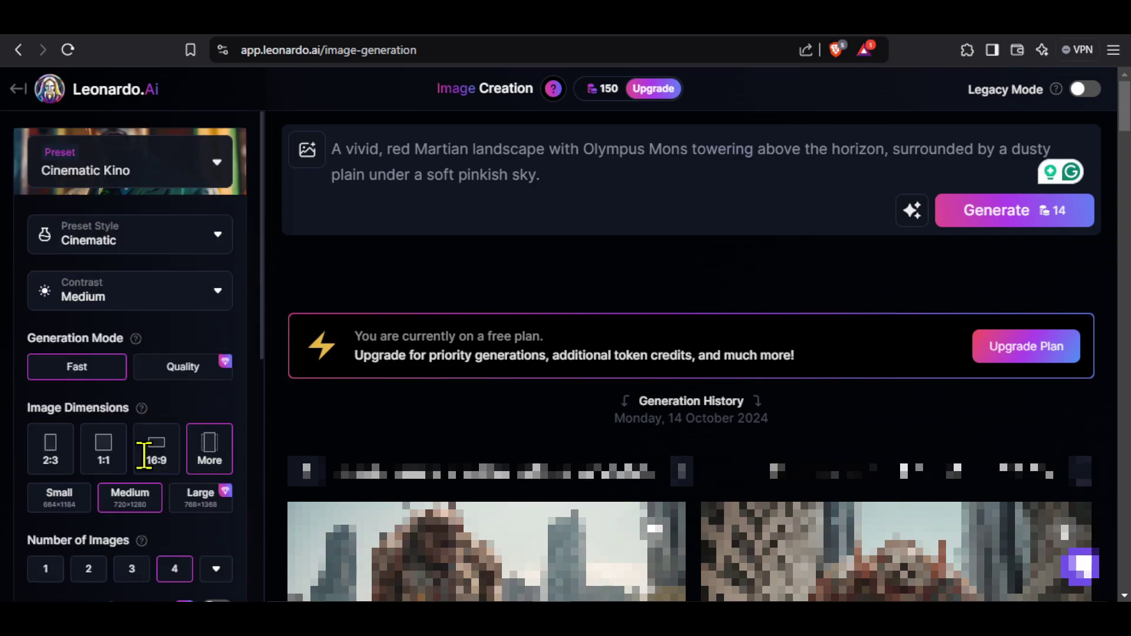
{"action": "left_click", "coordinate": [1005, 224]}
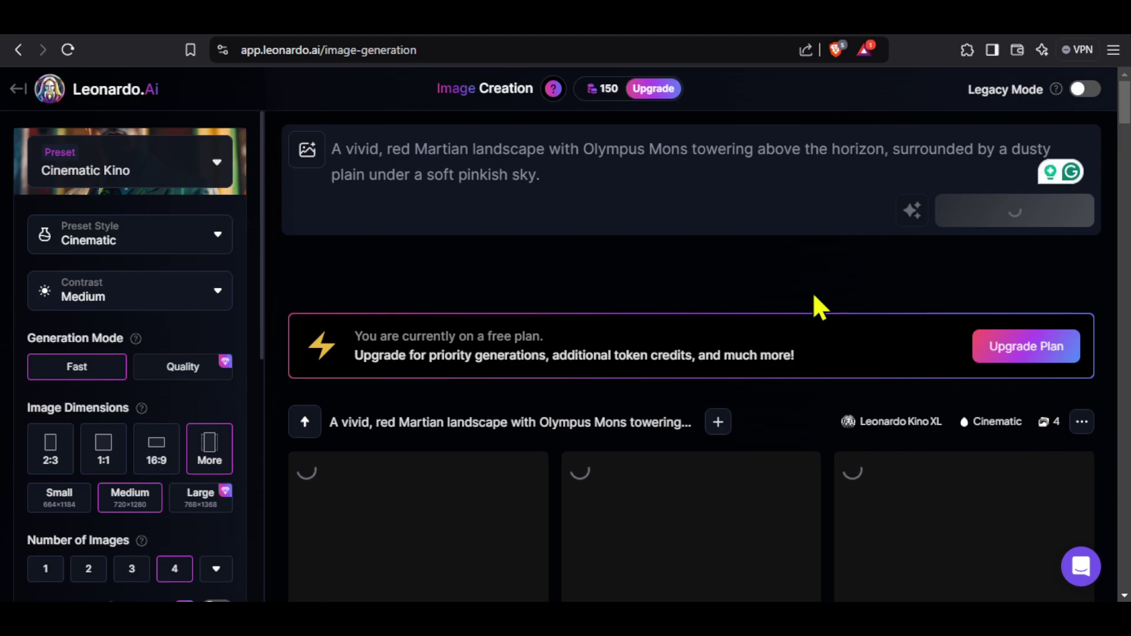
{"action": "scroll", "coordinate": [821, 307], "scroll_direction": "down", "scroll_amount": 4}
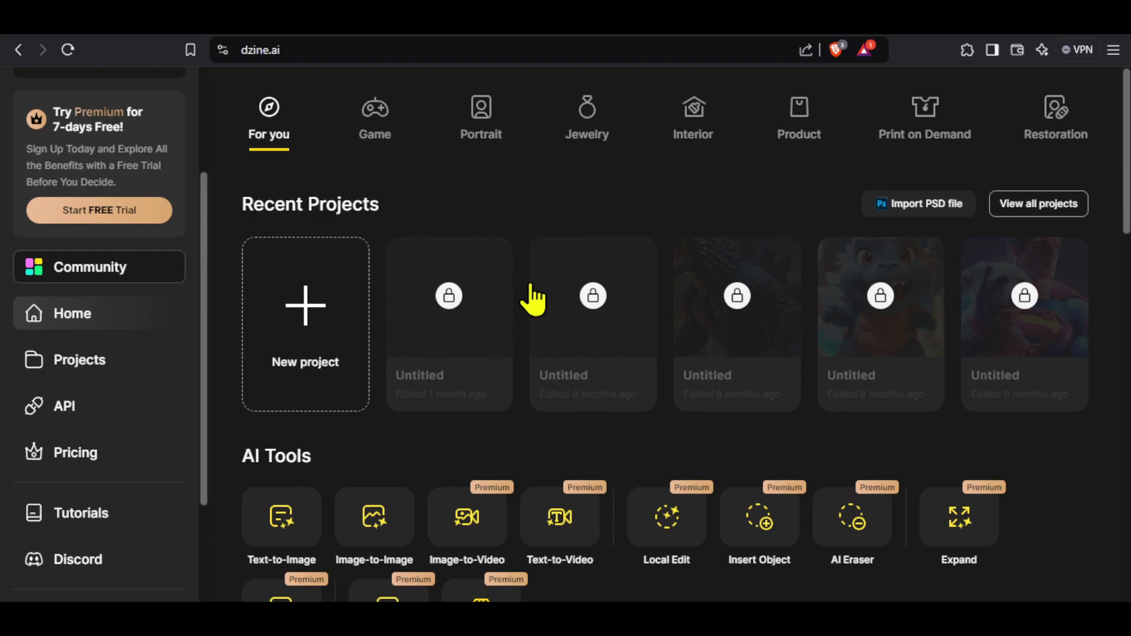
Browse Dzine's pricing plans, including the Free plan's 32 daily credits, then go back to the dashboard.
{"action": "left_click", "coordinate": [94, 453]}
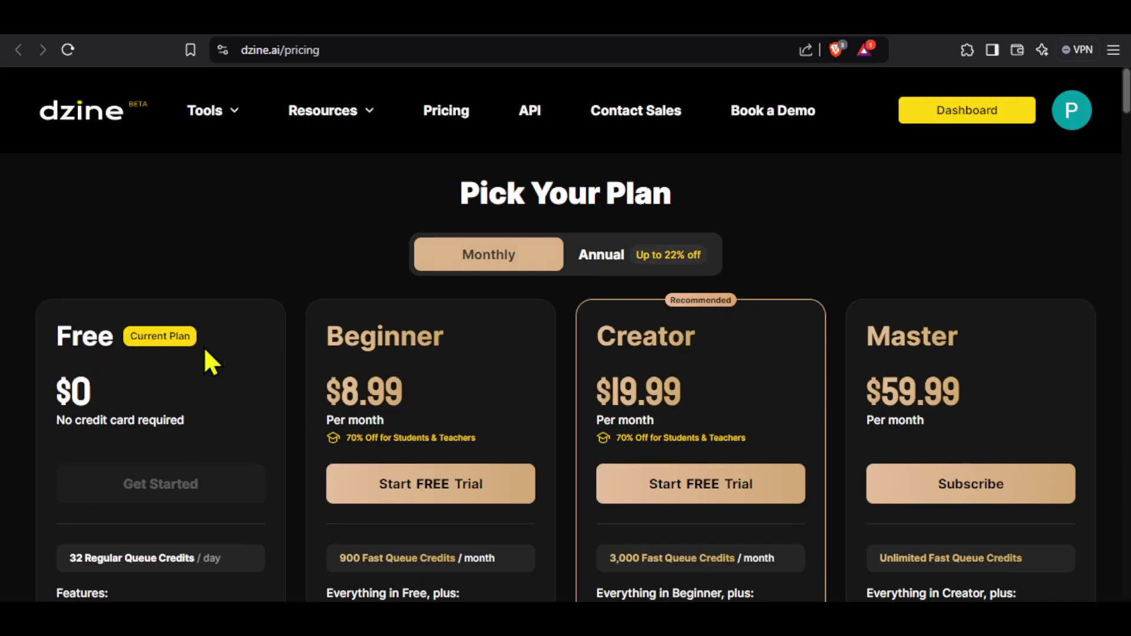
{"action": "scroll", "coordinate": [188, 383], "scroll_direction": "down", "scroll_amount": 5}
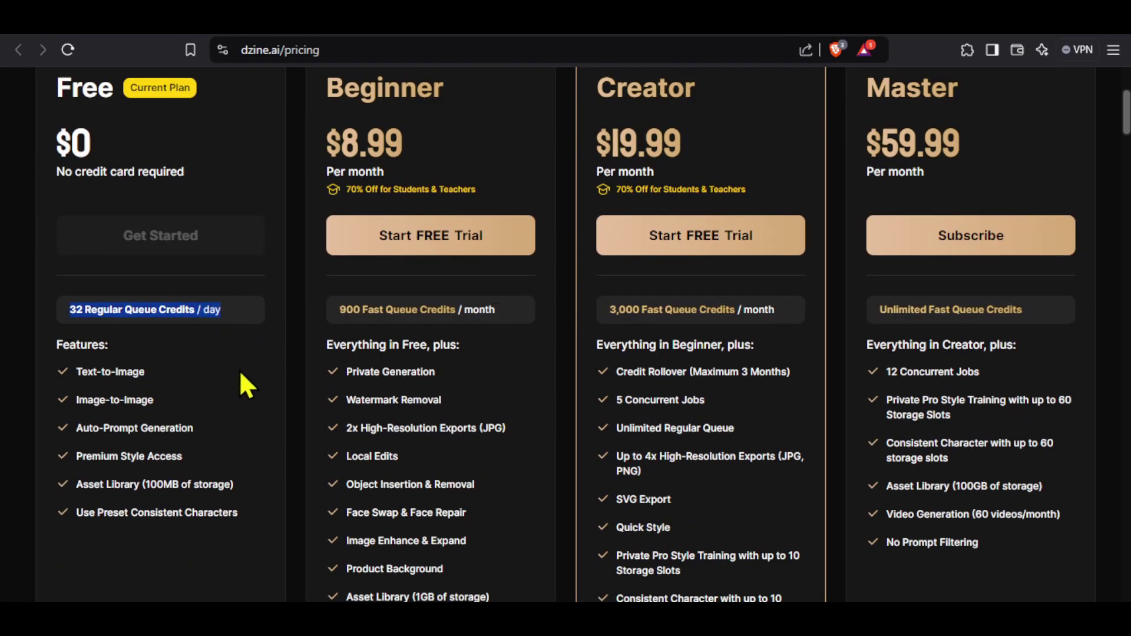
{"action": "scroll", "coordinate": [239, 373], "scroll_direction": "up", "scroll_amount": 4}
{"action": "key", "text": "alt+Left"}
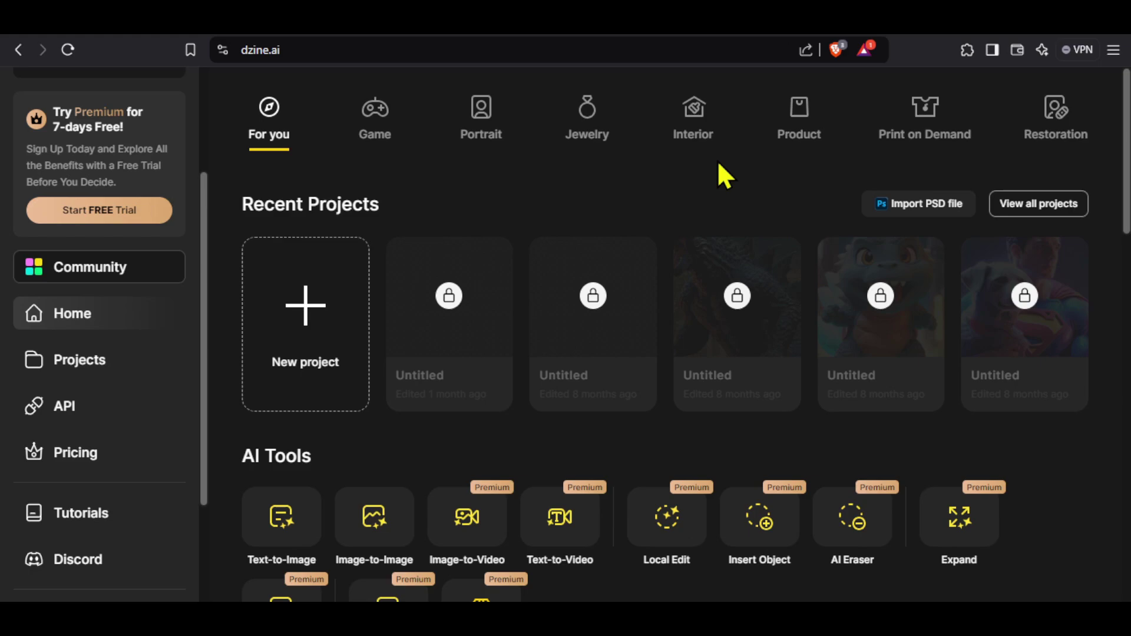
Start a new Dzine project with a 9:16 canvas.
{"action": "left_click", "coordinate": [305, 313]}
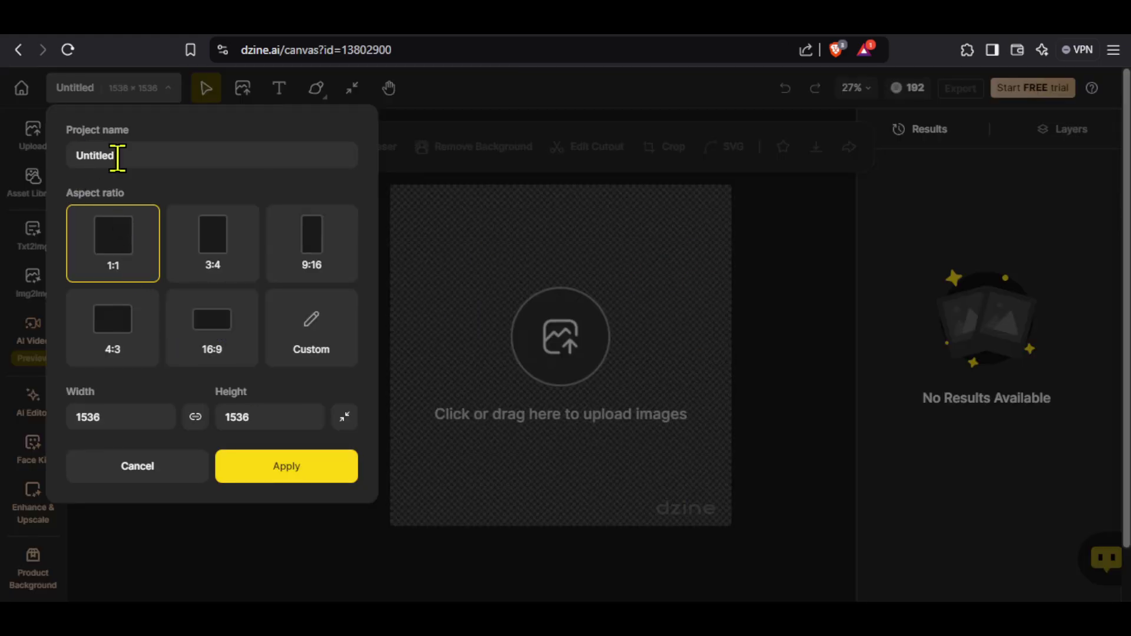
{"action": "left_click", "coordinate": [313, 260]}
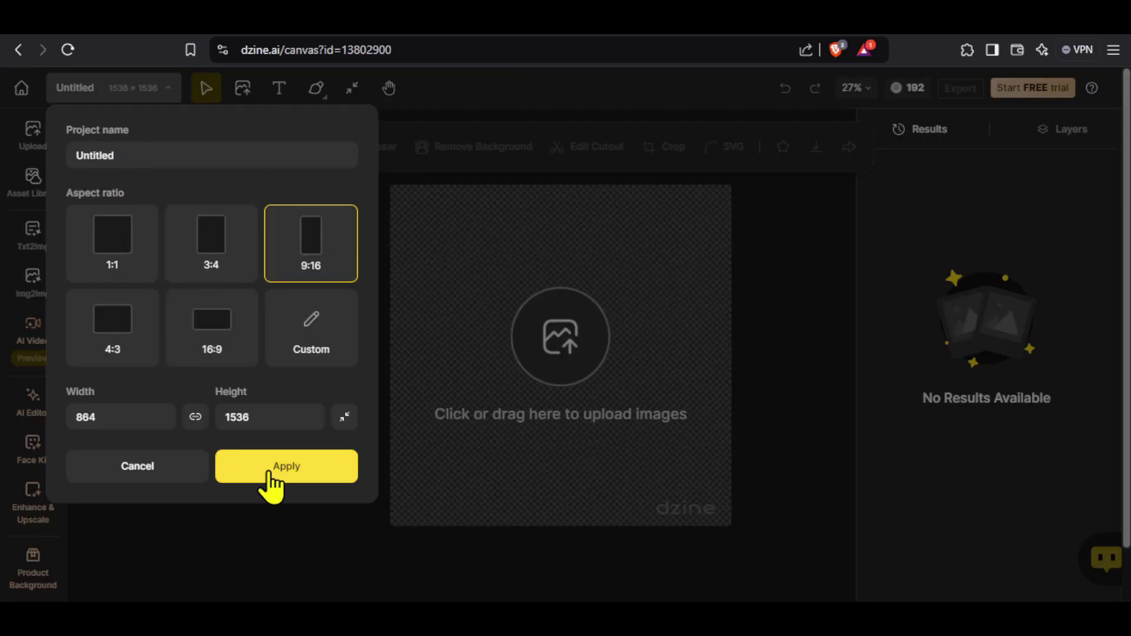
{"action": "left_click", "coordinate": [288, 475]}
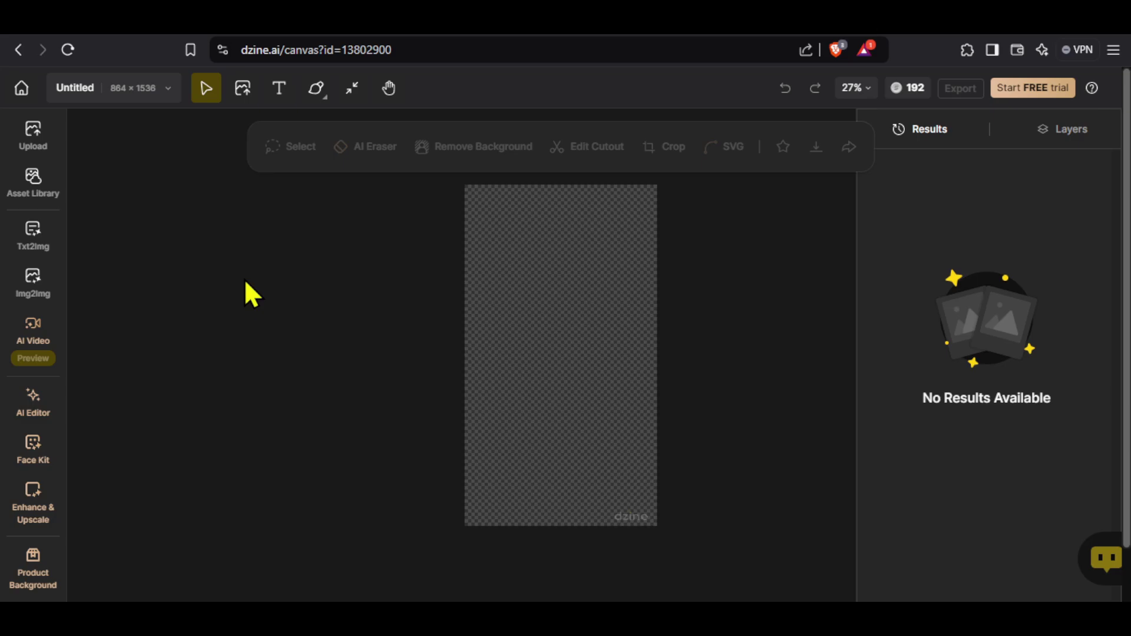
Paste ChatGPT's Olympus Mons versus Everest description into the Txt2Img prompt.
{"action": "left_click", "coordinate": [34, 239]}
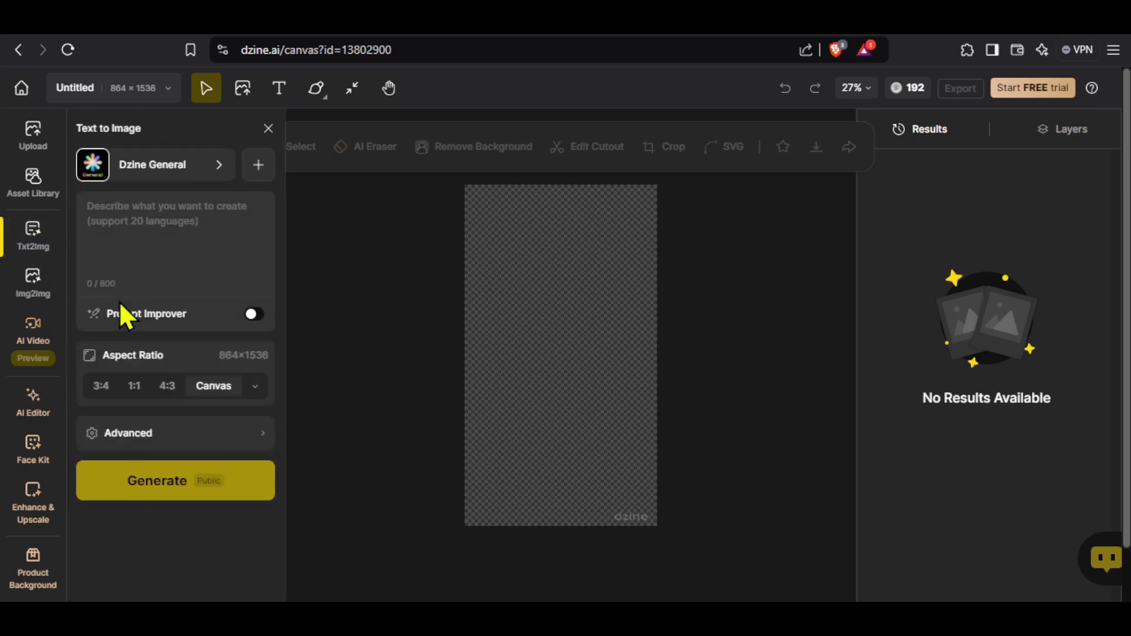
{"action": "key", "text": "ctrl+Tab"}
{"action": "left_click_drag", "start_coordinate": [422, 303], "coordinate": [699, 348]}
{"action": "key", "text": "ctrl+c"}
{"action": "key", "text": "ctrl+Tab"}
{"action": "left_click", "coordinate": [177, 222]}
{"action": "key", "text": "ctrl+v"}
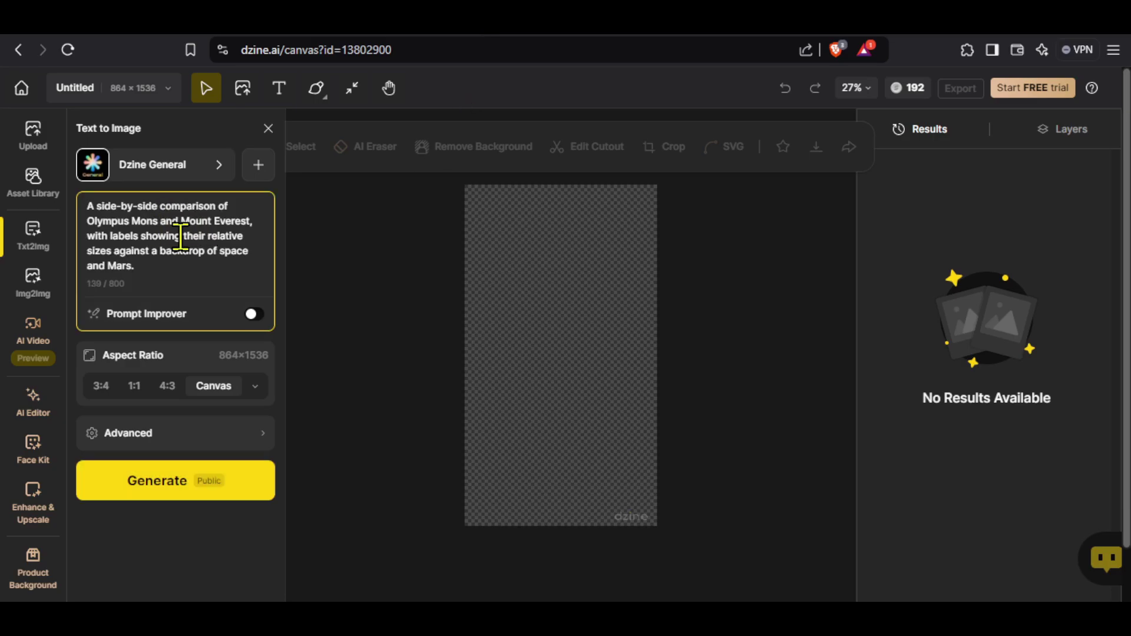
Pick the Narrative Film style and start generating the comparison image.
{"action": "left_click", "coordinate": [174, 168]}
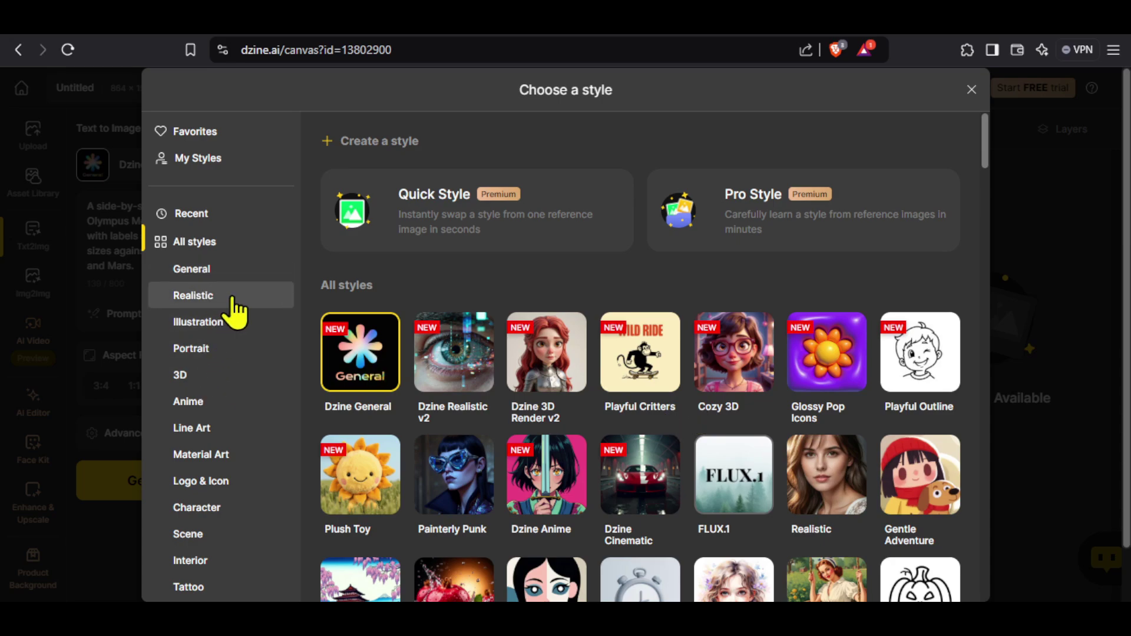
{"action": "left_click", "coordinate": [188, 402]}
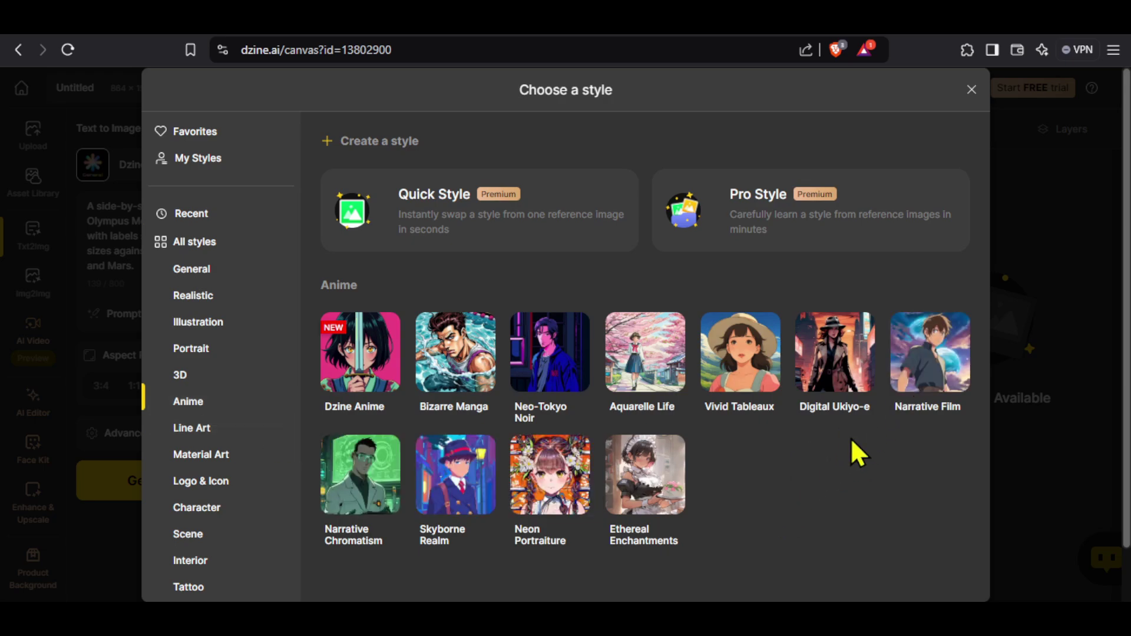
{"action": "left_click", "coordinate": [930, 372]}
{"action": "scroll", "coordinate": [707, 413], "scroll_direction": "down", "scroll_amount": 1}
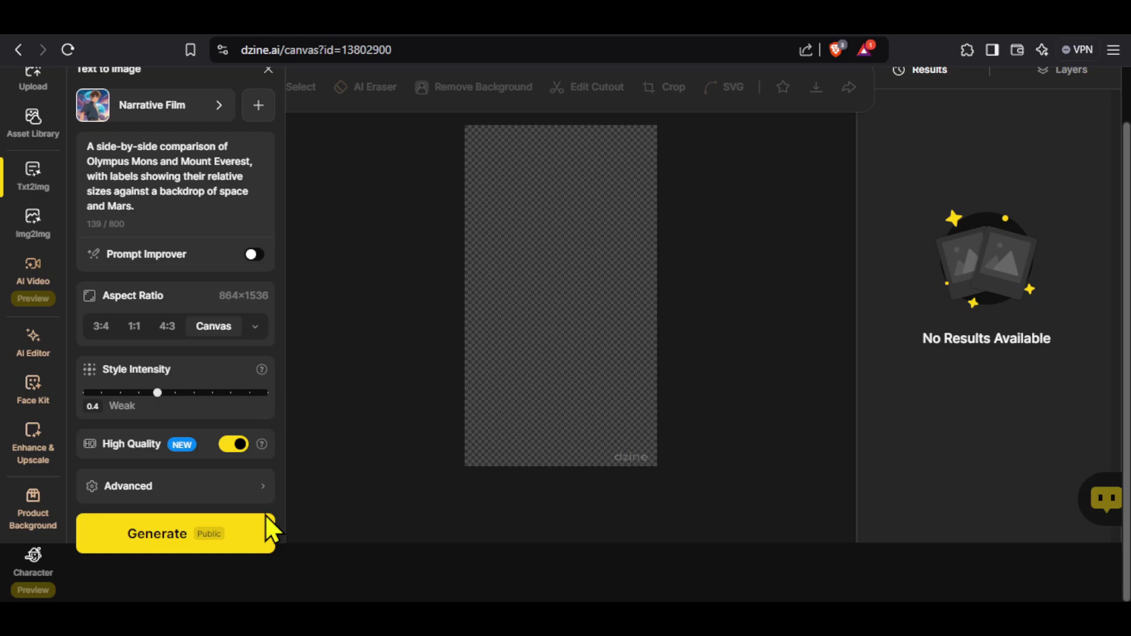
{"action": "left_click", "coordinate": [182, 536]}
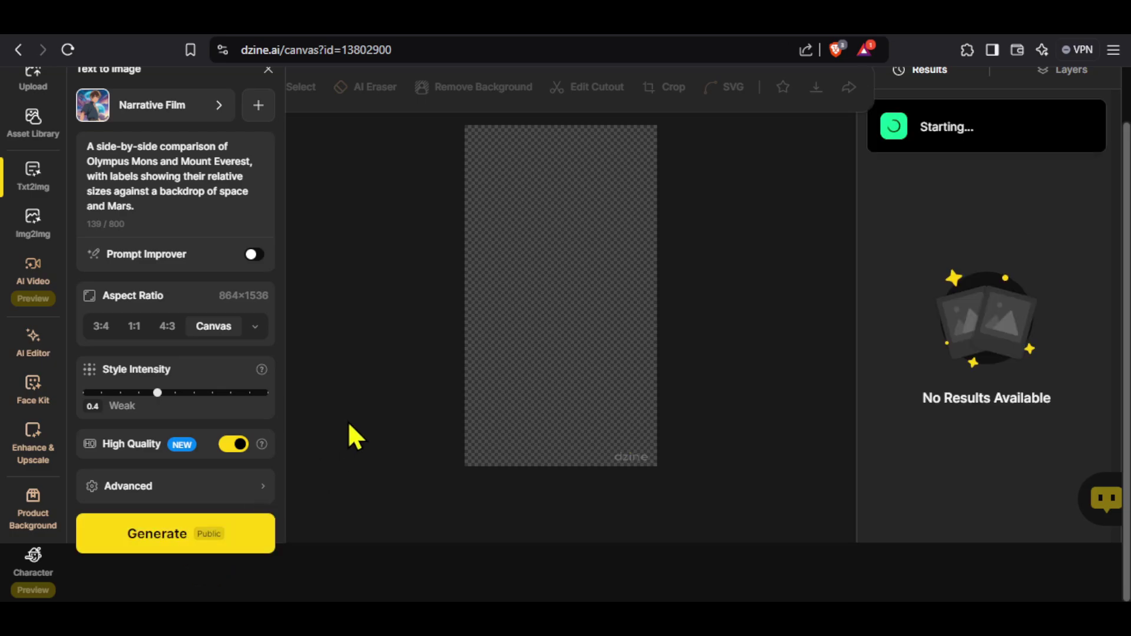
Open the middle snow-capped Mars image from the generation history and download it.
{"action": "scroll", "coordinate": [352, 436], "scroll_direction": "up", "scroll_amount": 1}
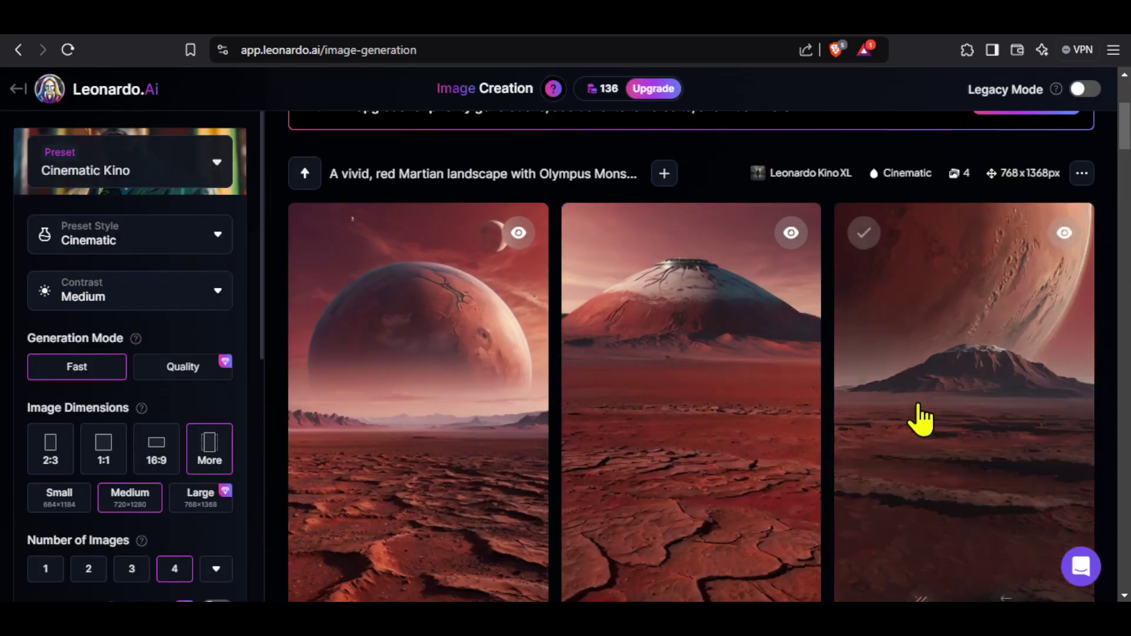
{"action": "scroll", "coordinate": [699, 417], "scroll_direction": "down", "scroll_amount": 7}
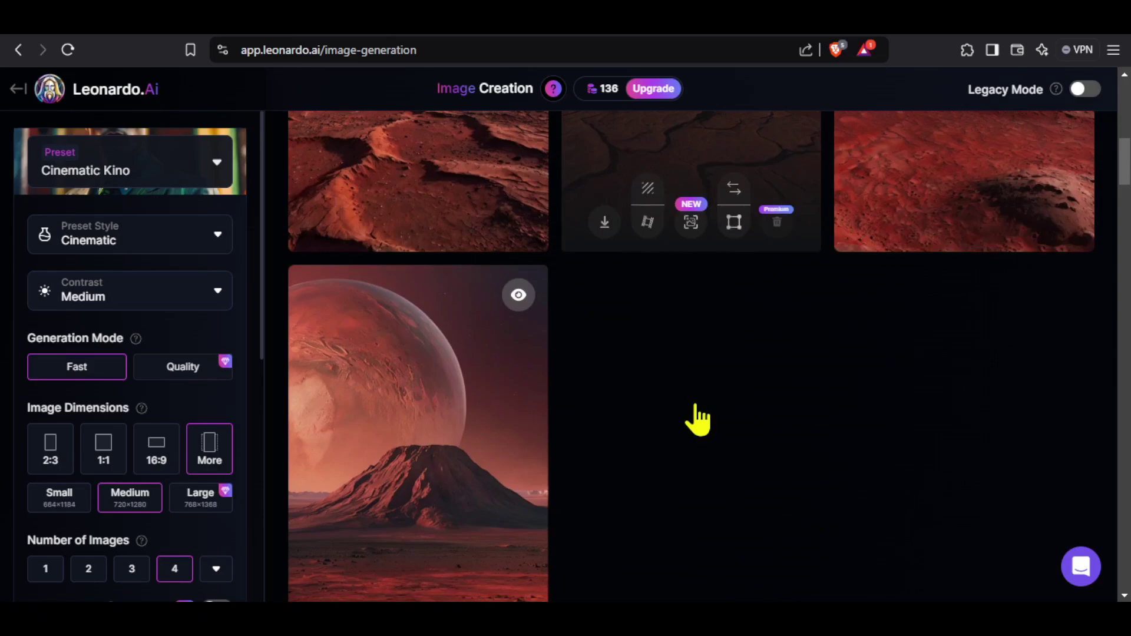
{"action": "scroll", "coordinate": [702, 417], "scroll_direction": "up", "scroll_amount": 7}
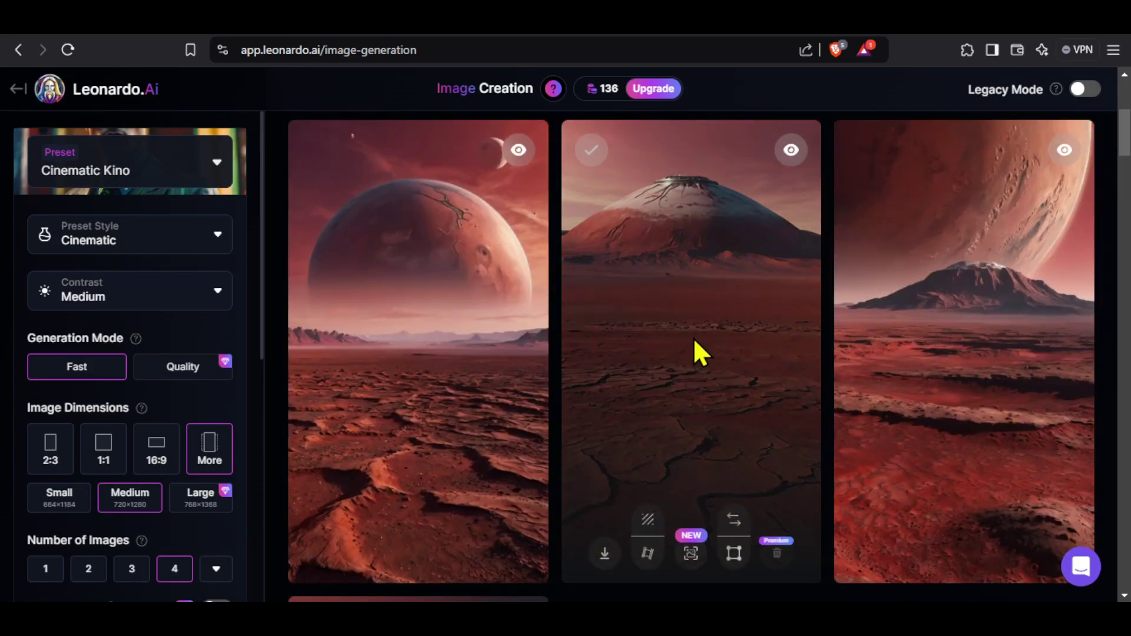
{"action": "left_click", "coordinate": [699, 353]}
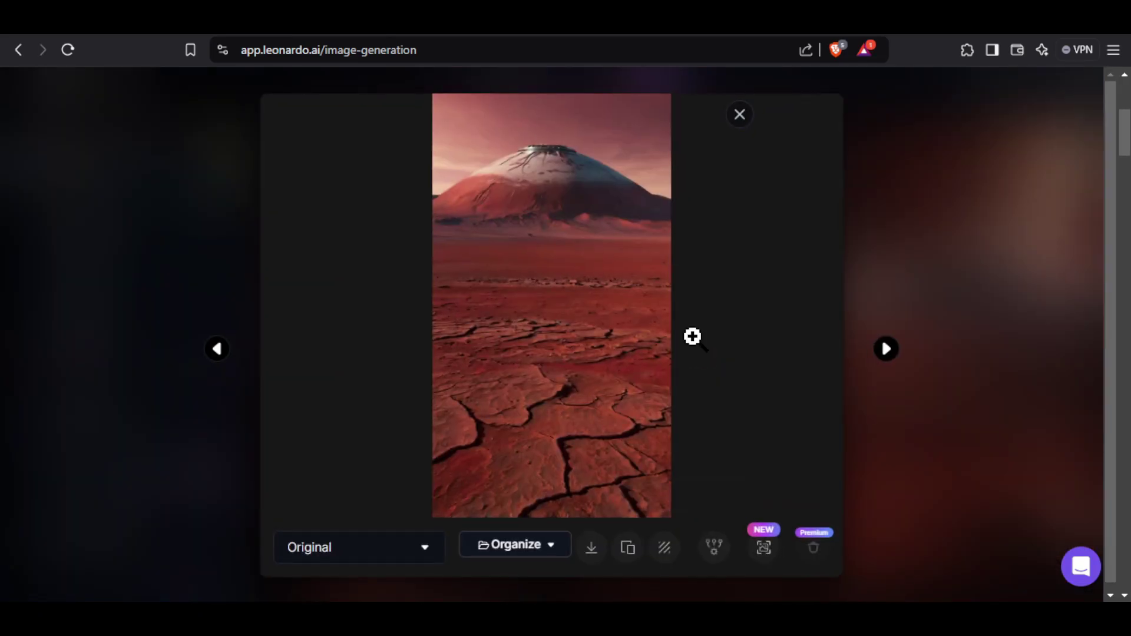
{"action": "left_click", "coordinate": [591, 550]}
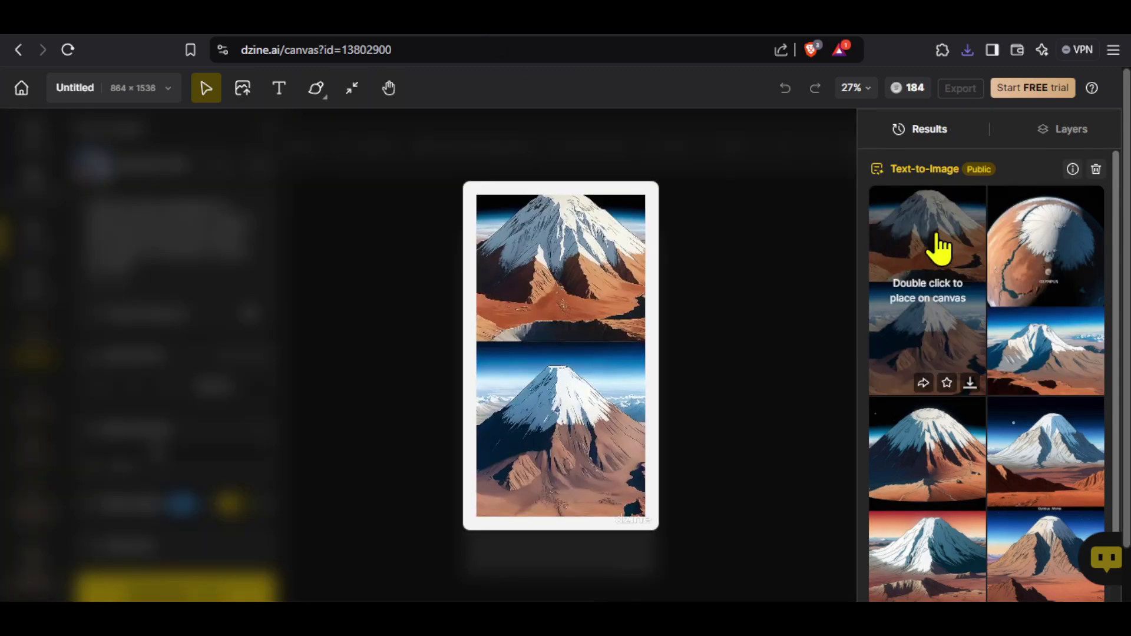
Place the Everest and Olympus Mons results on the Dzine canvas and export the comparison image.
{"action": "double_click", "coordinate": [934, 268]}
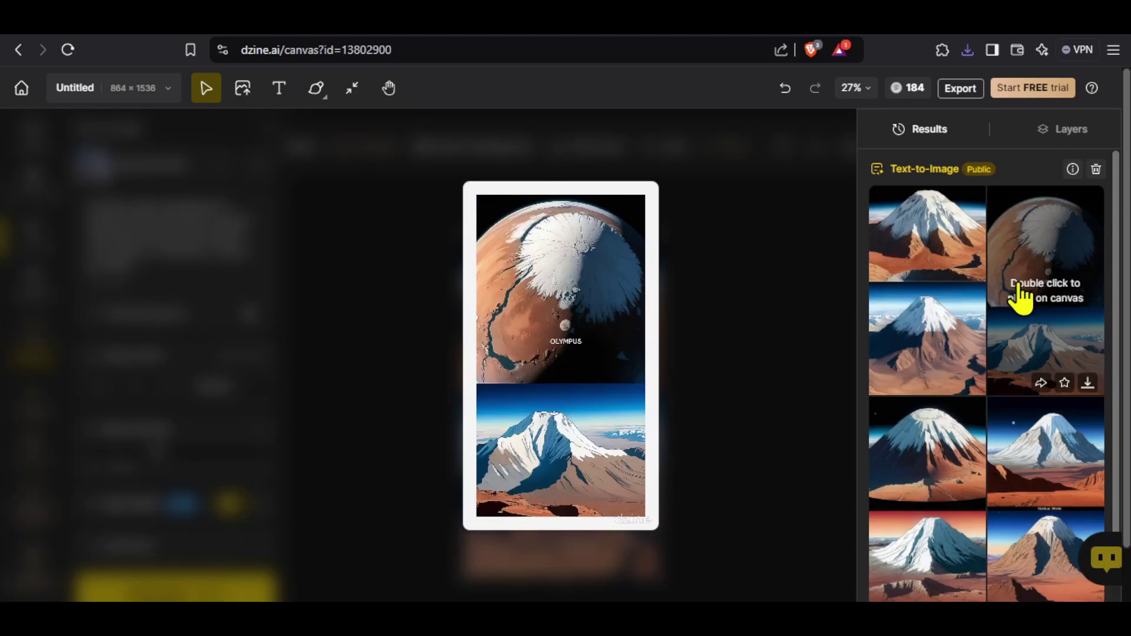
{"action": "double_click", "coordinate": [1022, 298]}
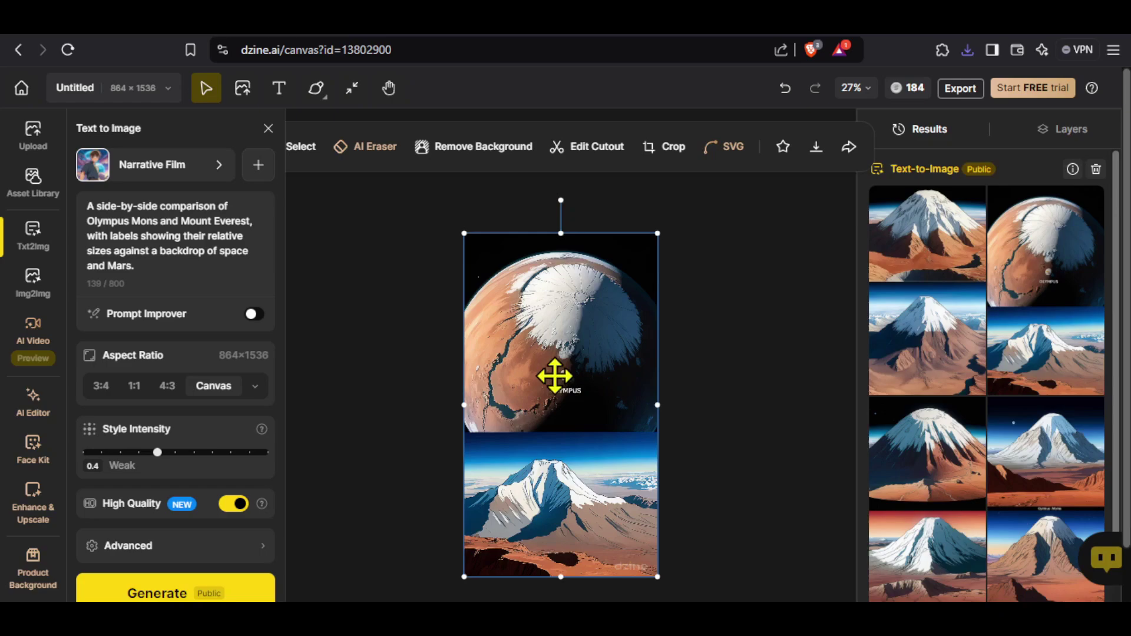
{"action": "left_click", "coordinate": [757, 353]}
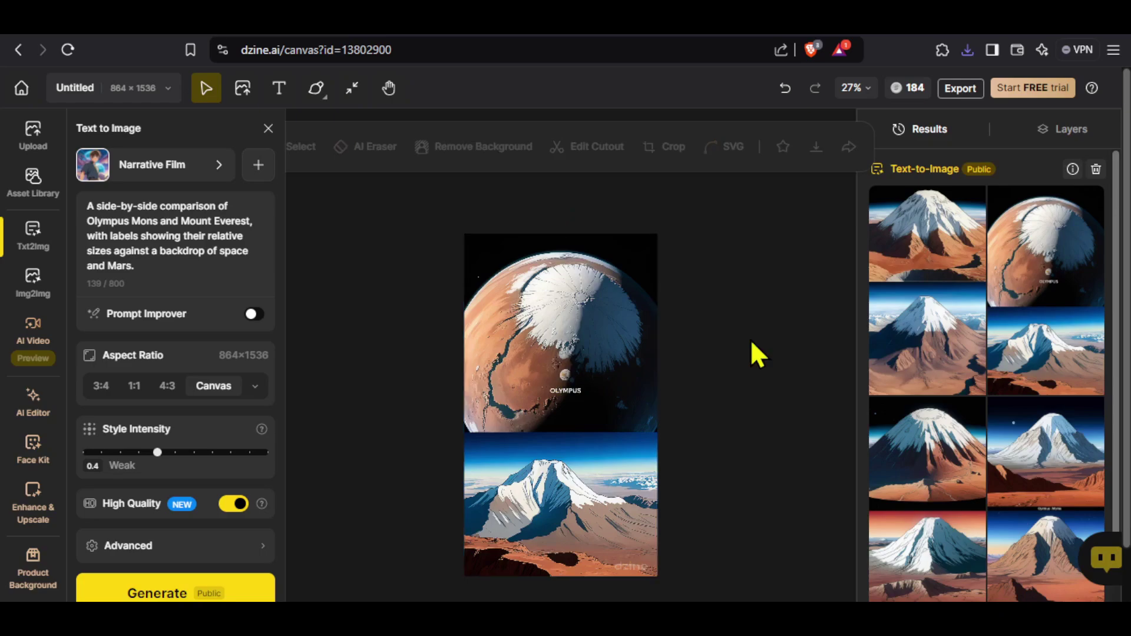
{"action": "left_click", "coordinate": [961, 89]}
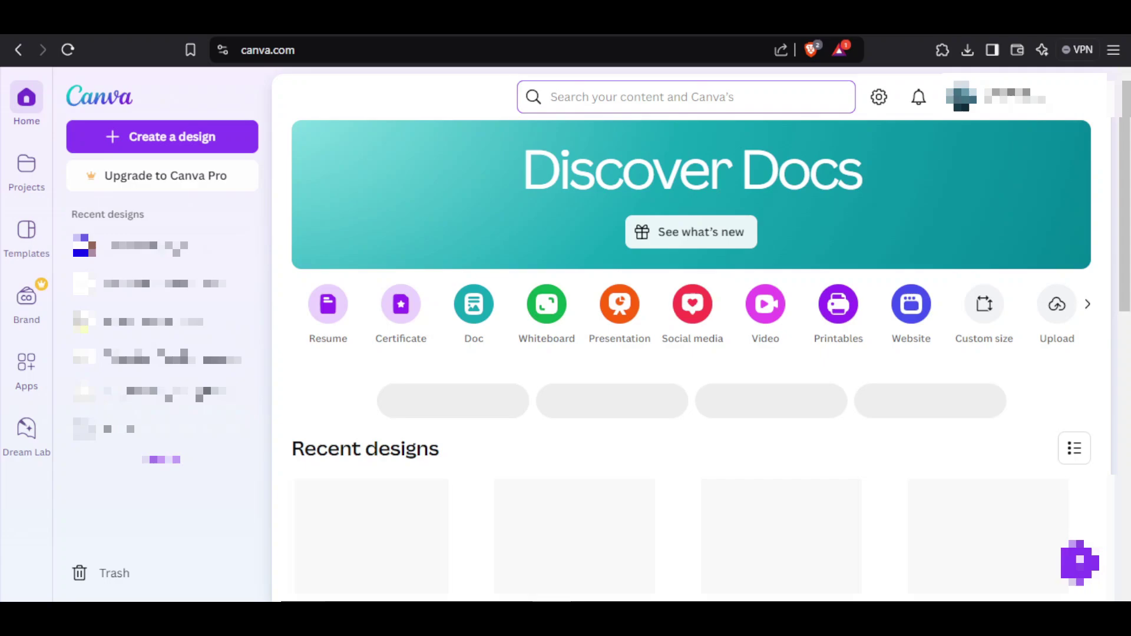
Create a blank Mobile Video design and stretch the page to about 30 seconds.
{"action": "left_click", "coordinate": [776, 311]}
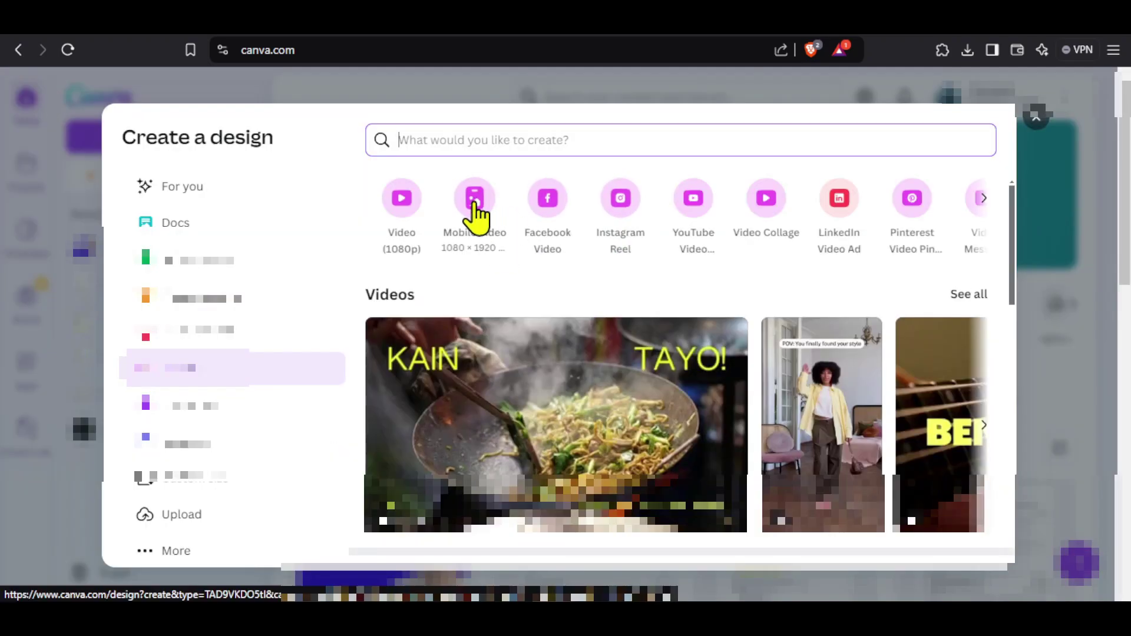
{"action": "left_click", "coordinate": [479, 225]}
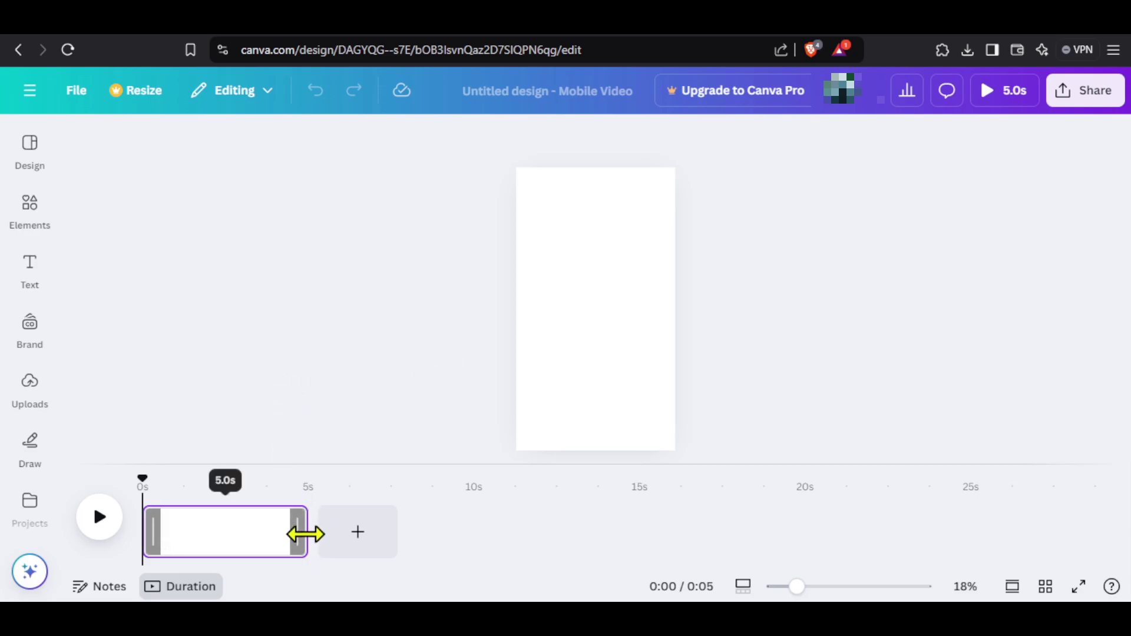
{"action": "left_click_drag", "start_coordinate": [305, 532], "coordinate": [1009, 534]}
Upload Mars Audio.mp3, drag it onto the timeline under the page, and play it back.
{"action": "left_click", "coordinate": [30, 384]}
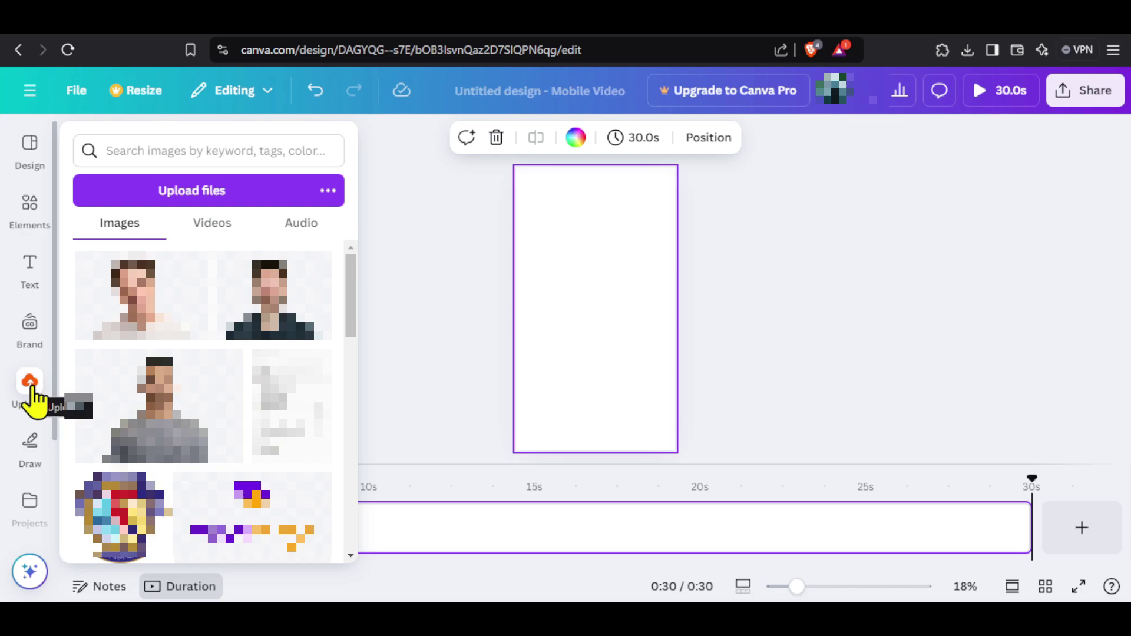
{"action": "left_click", "coordinate": [309, 225]}
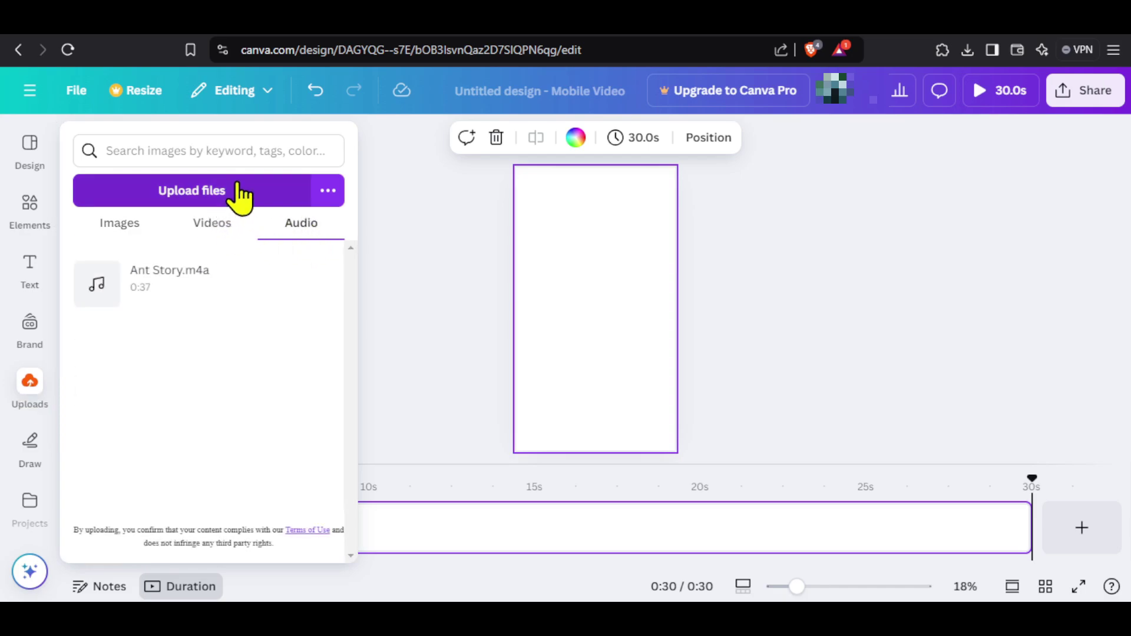
{"action": "left_click", "coordinate": [240, 188]}
{"action": "double_click", "coordinate": [890, 152]}
{"action": "left_click_drag", "start_coordinate": [177, 298], "coordinate": [166, 560]}
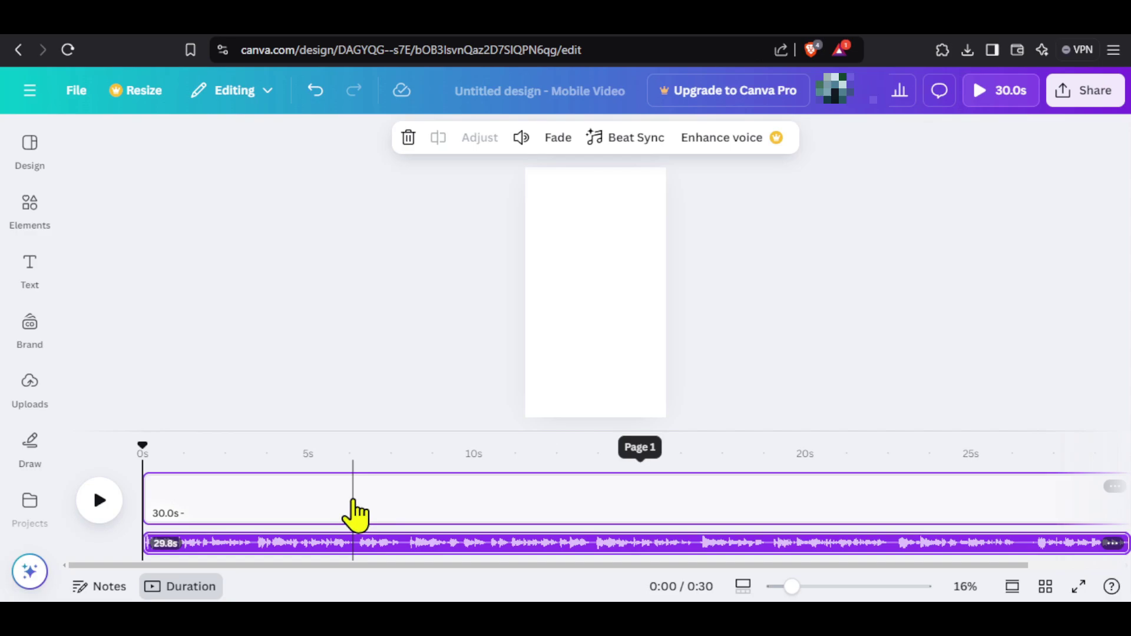
{"action": "left_click", "coordinate": [100, 501]}
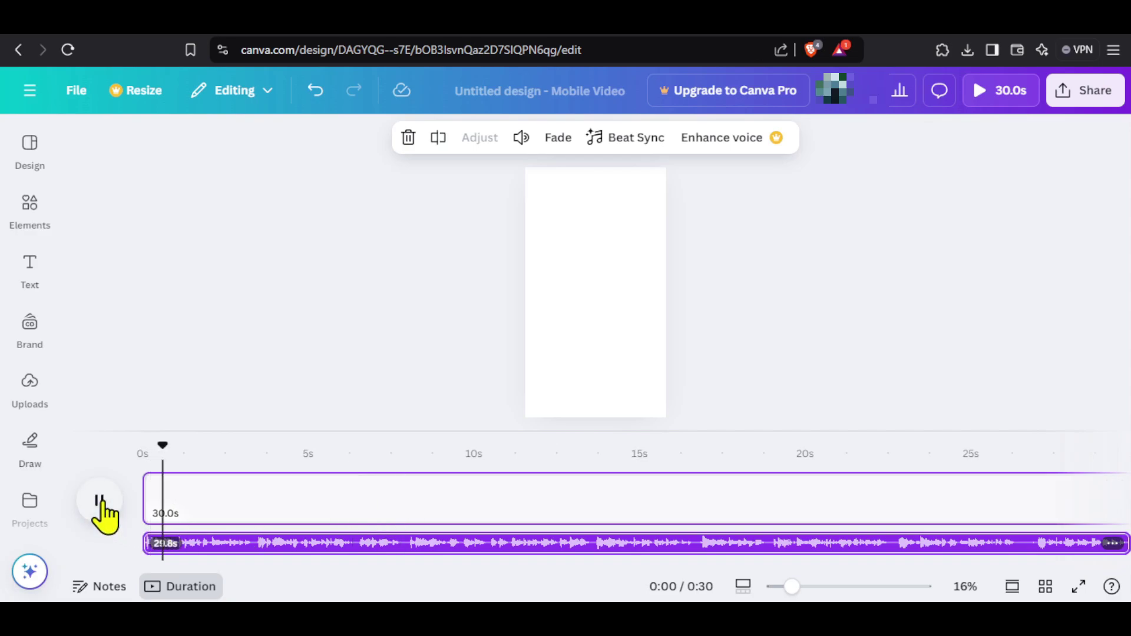
{"action": "left_click", "coordinate": [101, 501]}
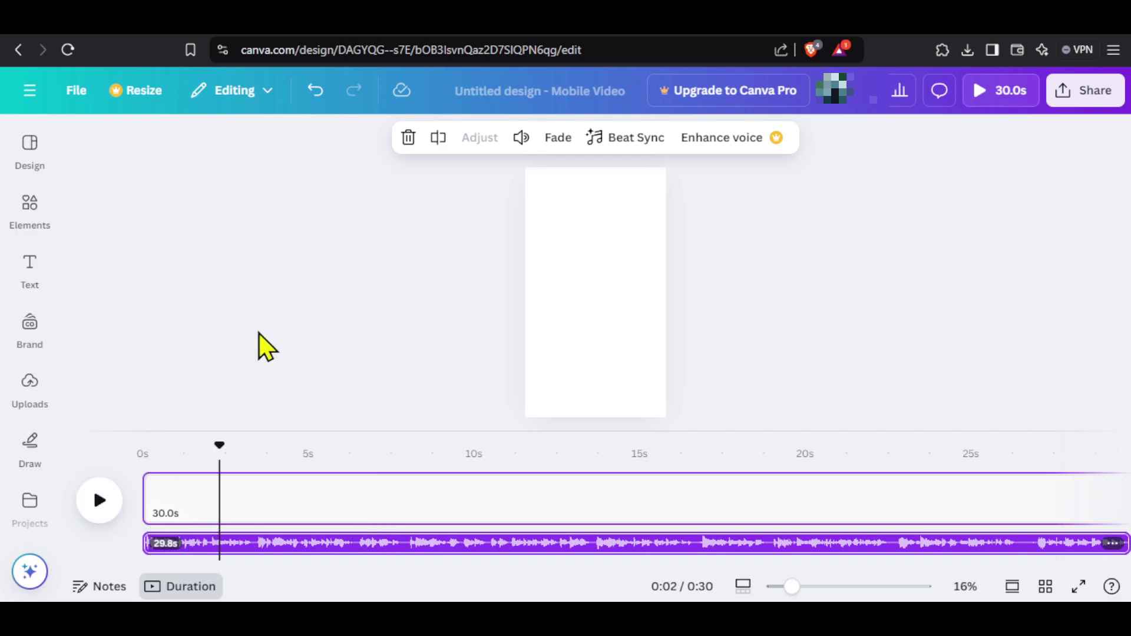
Upload the Mars JPG image files to Canva's Uploads.
{"action": "left_click", "coordinate": [29, 393]}
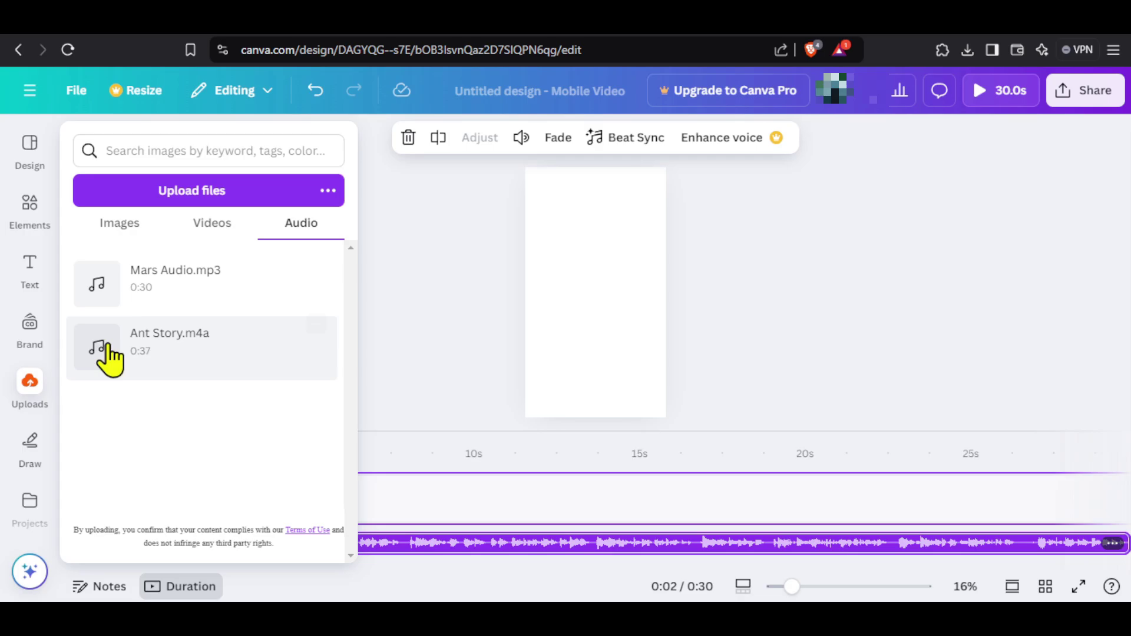
{"action": "left_click", "coordinate": [183, 206]}
{"action": "left_click", "coordinate": [224, 162]}
{"action": "key", "text": "shift+Right"}
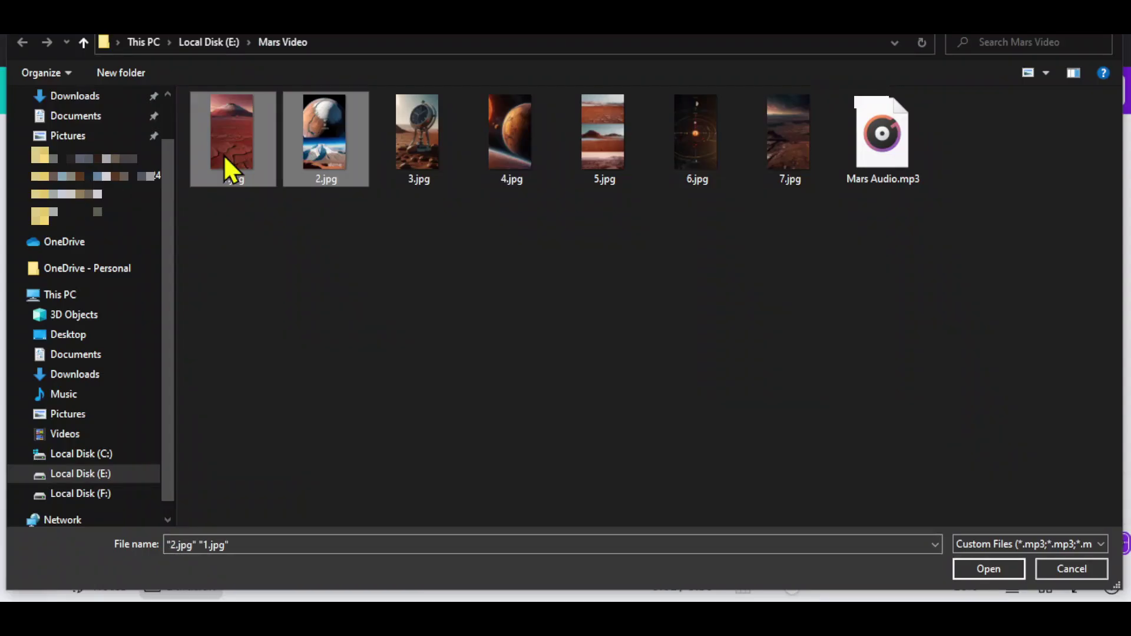
{"action": "key", "text": "shift+Right"}
{"action": "key", "text": "shift+Right"}
{"action": "key", "text": "shift+Right"}
{"action": "key", "text": "shift+Right"}
{"action": "key", "text": "Return"}
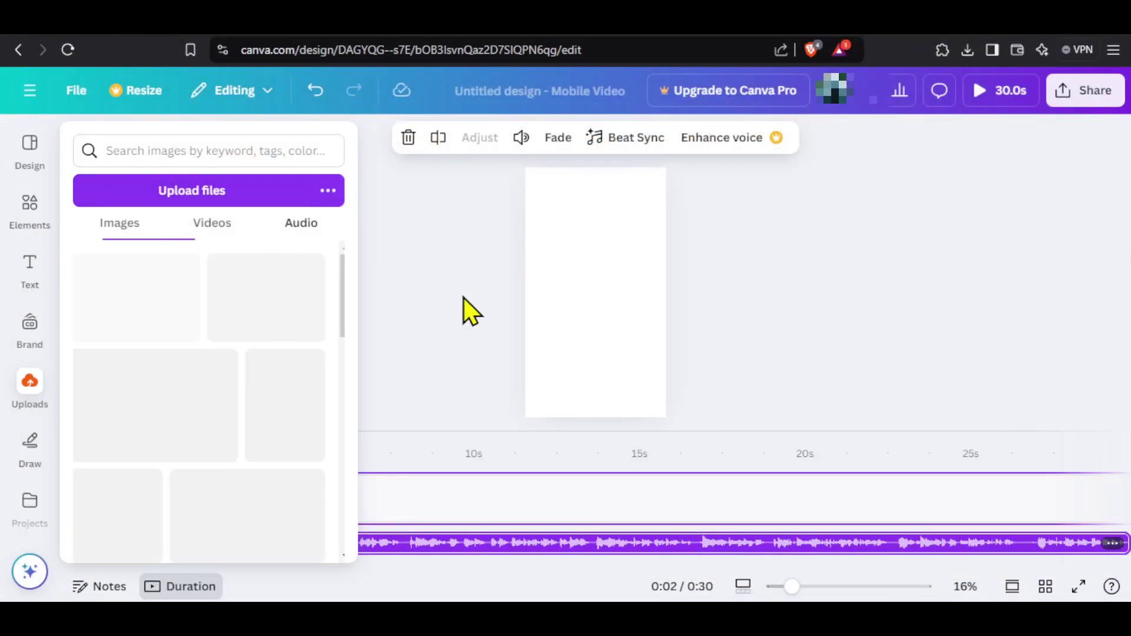
{"action": "left_click", "coordinate": [464, 298]}
{"action": "left_click", "coordinate": [27, 404]}
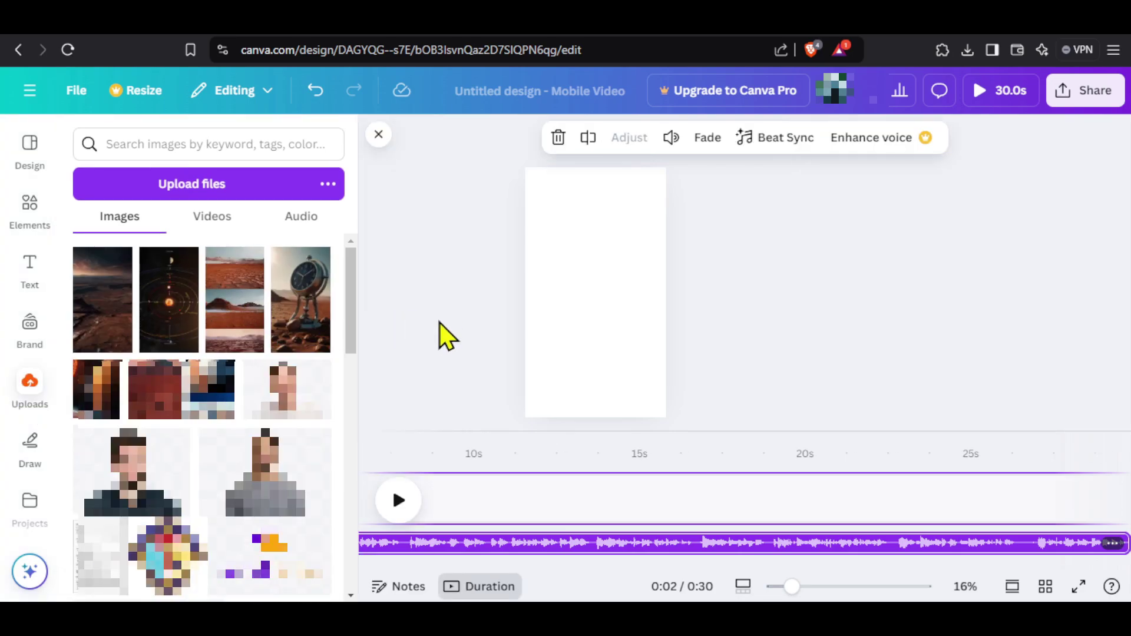
Place the red desert mountain image on the timeline and preview it.
{"action": "left_click_drag", "start_coordinate": [159, 404], "coordinate": [434, 500]}
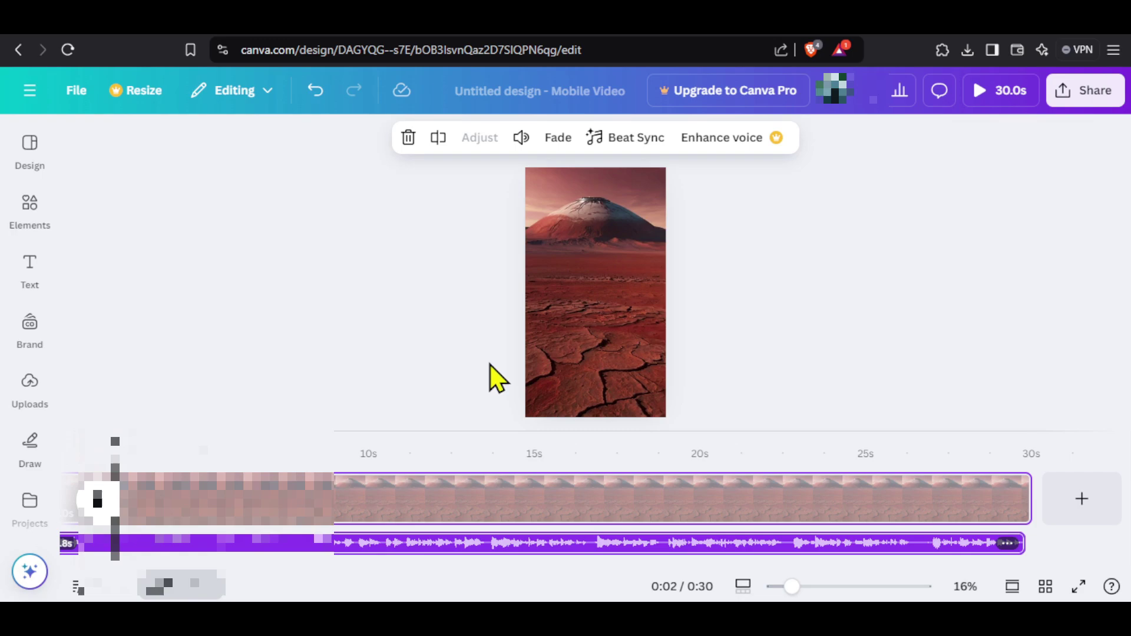
{"action": "left_click", "coordinate": [171, 472]}
{"action": "left_click", "coordinate": [101, 501]}
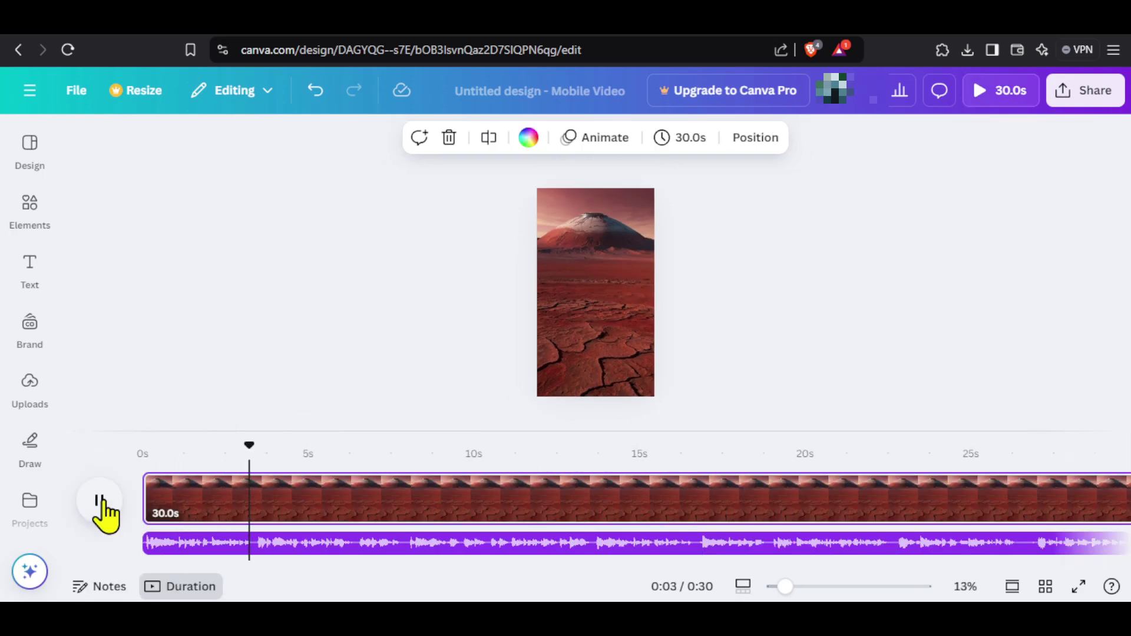
{"action": "left_click", "coordinate": [100, 499]}
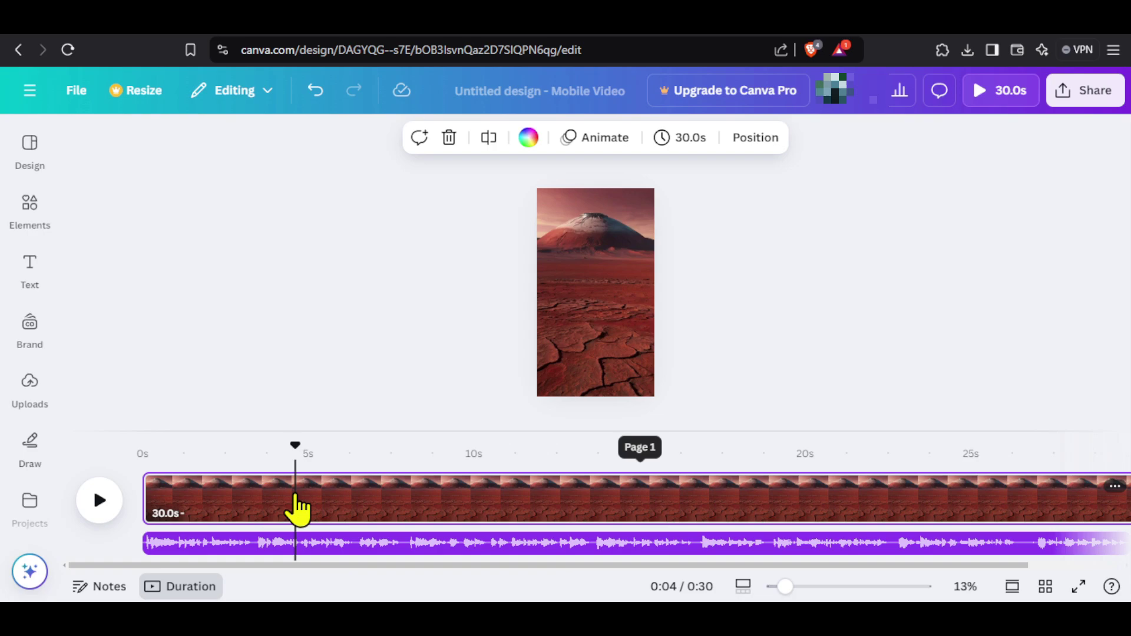
Split the desert clip at about 3 seconds and drop the planet comparison image onto the second part.
{"action": "left_click", "coordinate": [273, 498]}
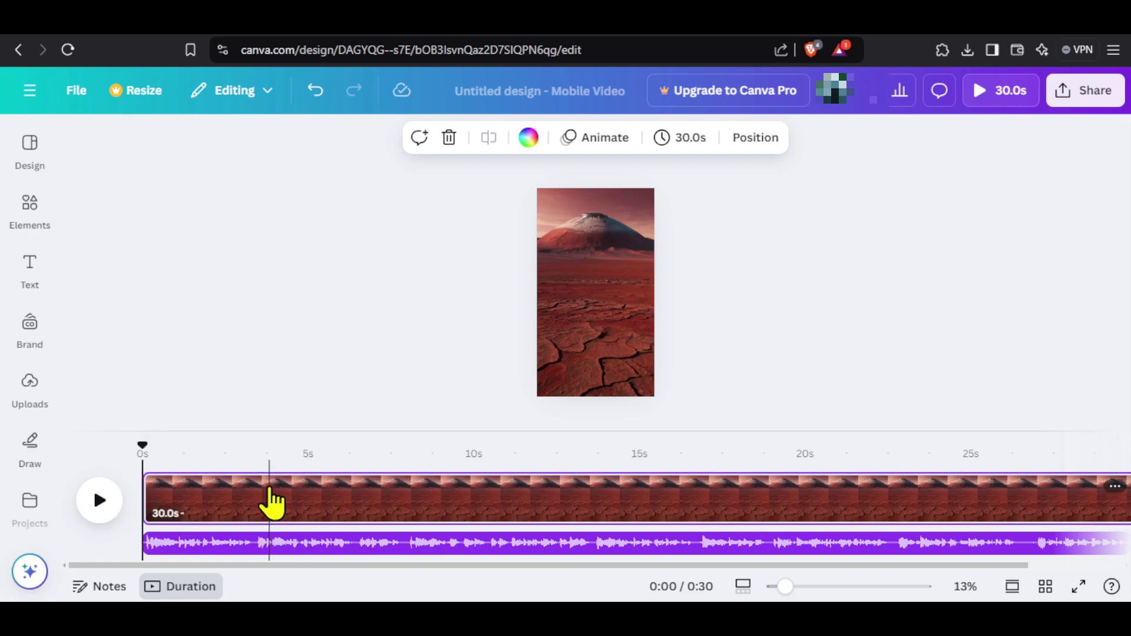
{"action": "left_click", "coordinate": [271, 502]}
{"action": "left_click", "coordinate": [488, 137]}
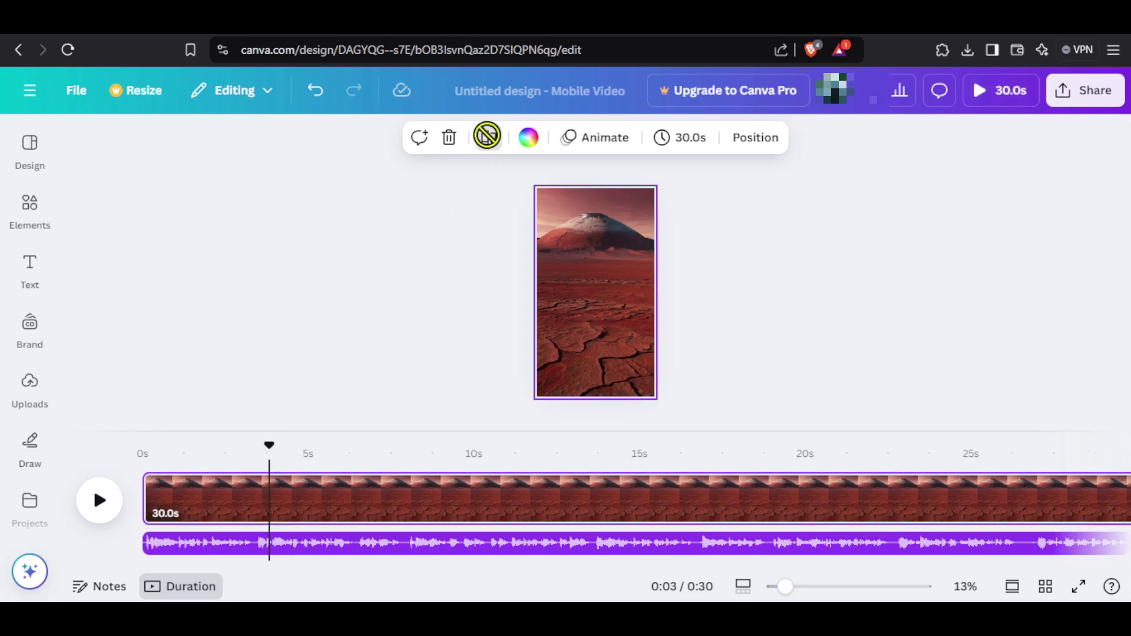
{"action": "key", "text": "s"}
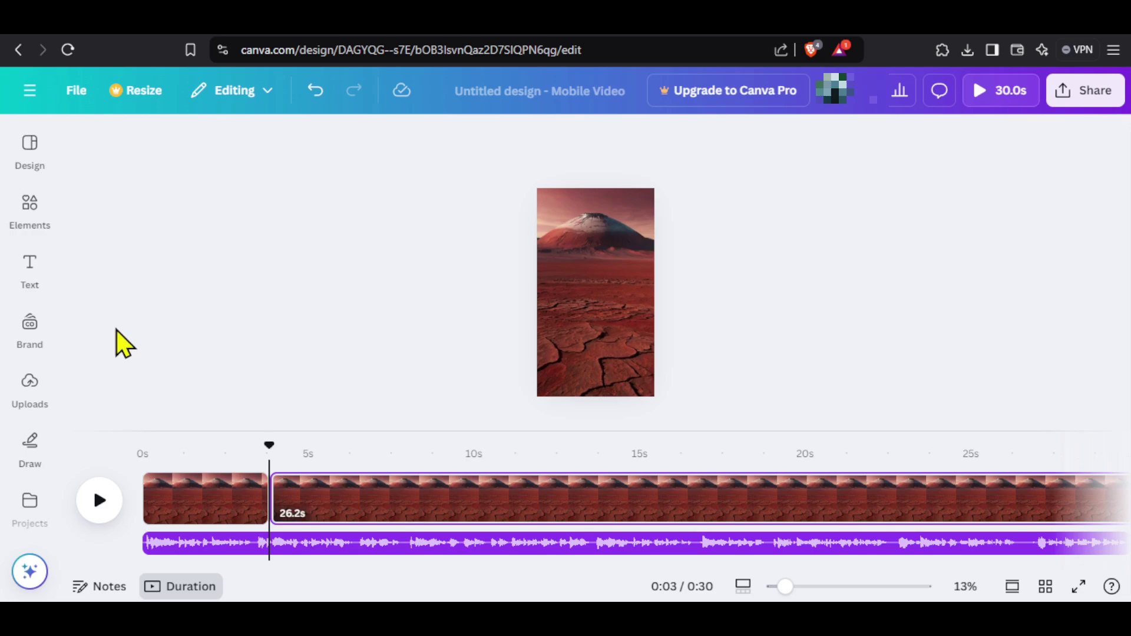
{"action": "left_click", "coordinate": [30, 389]}
{"action": "left_click_drag", "start_coordinate": [300, 298], "coordinate": [460, 504]}
{"action": "left_click", "coordinate": [377, 134]}
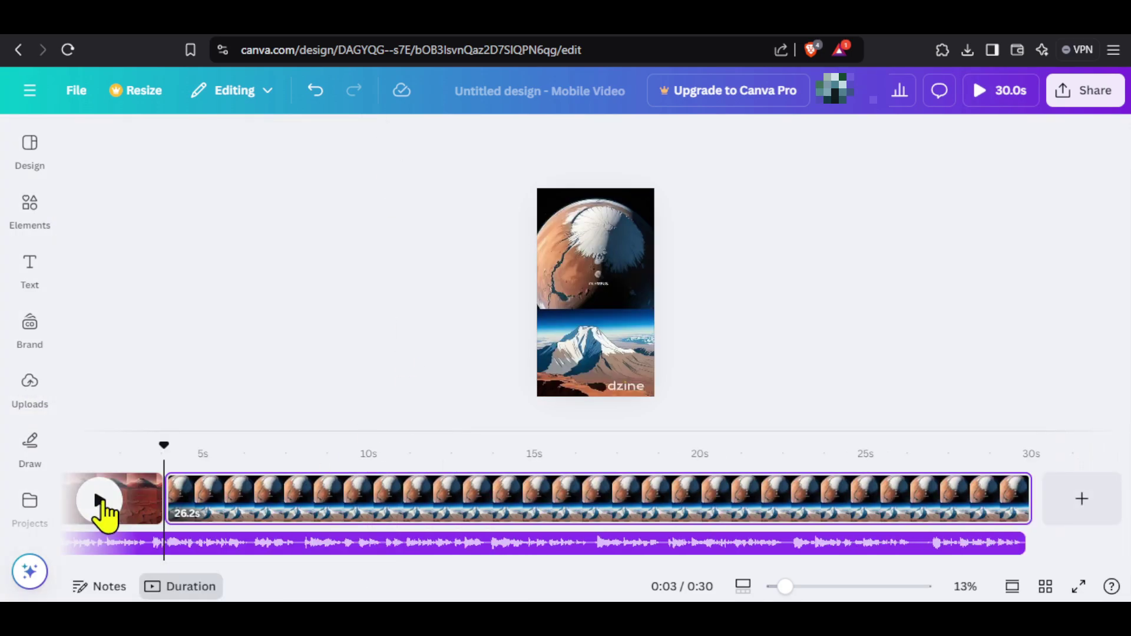
{"action": "left_click", "coordinate": [99, 500]}
{"action": "left_click", "coordinate": [345, 543]}
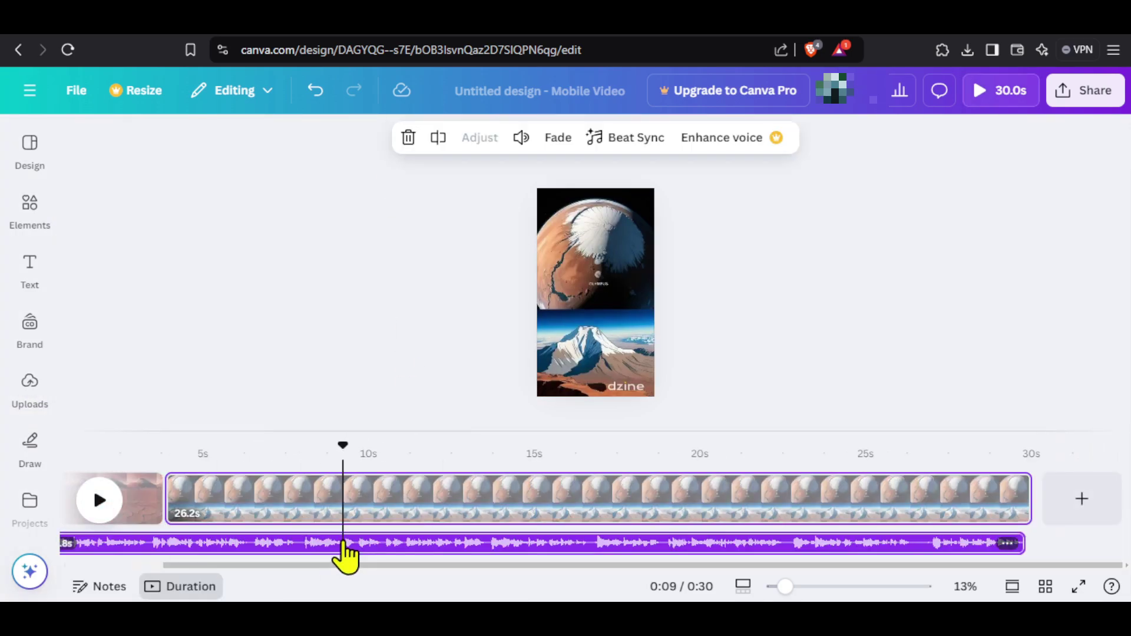
{"action": "left_click", "coordinate": [336, 512]}
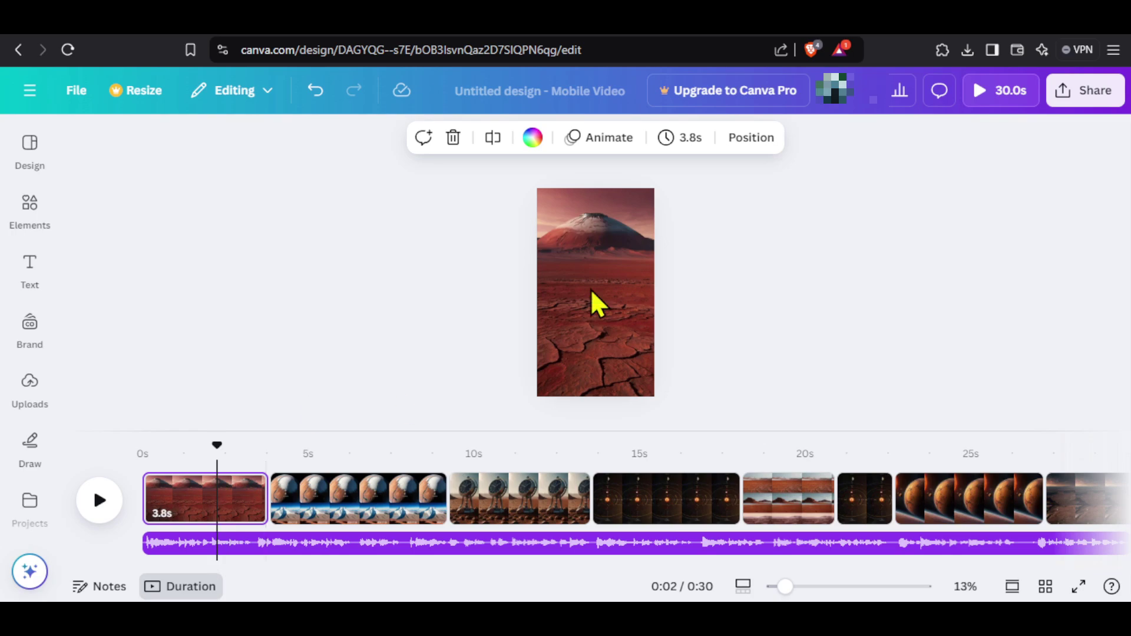
Try the Rise and Pan animations, then apply Breathe to all pages.
{"action": "left_click", "coordinate": [596, 142]}
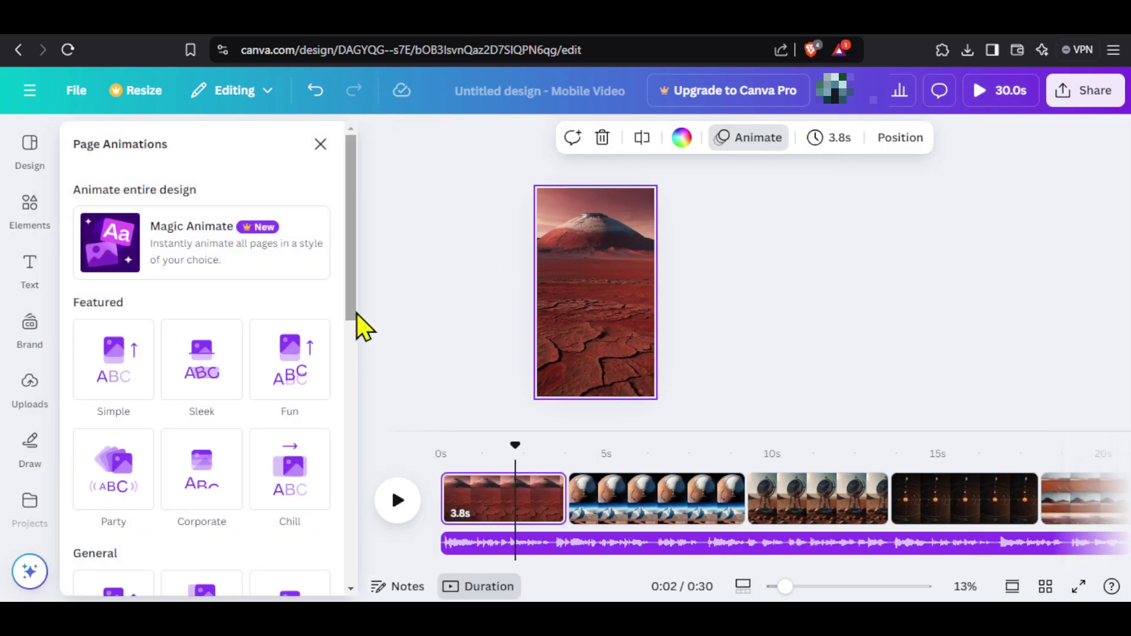
{"action": "scroll", "coordinate": [359, 324], "scroll_direction": "down", "scroll_amount": 5}
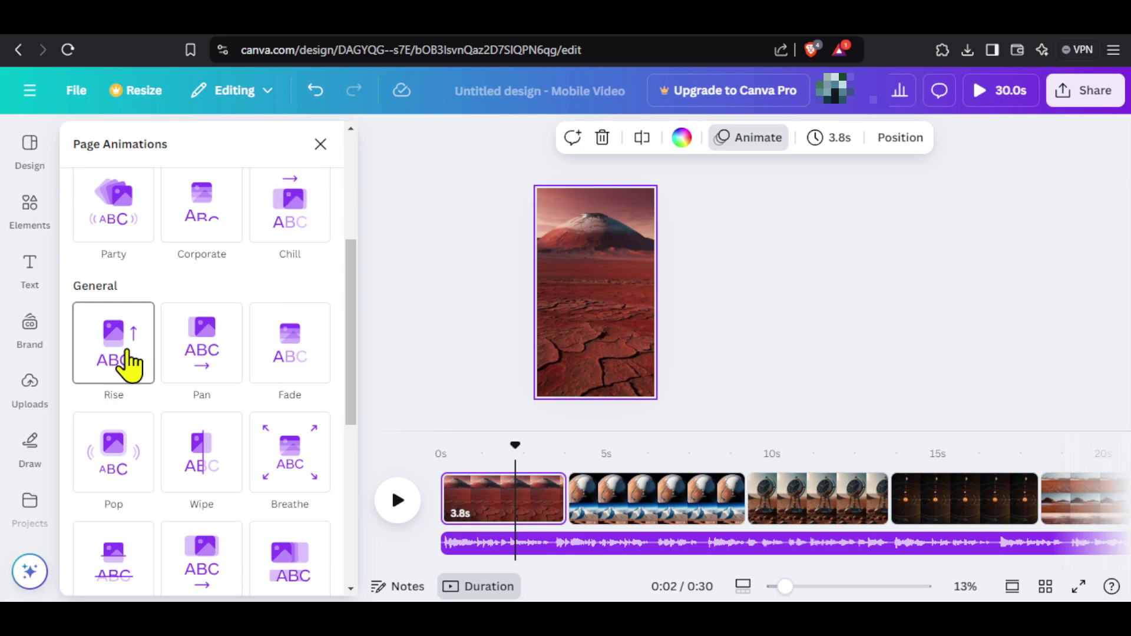
{"action": "left_click", "coordinate": [126, 365]}
{"action": "left_click", "coordinate": [207, 285]}
{"action": "left_click", "coordinate": [432, 437]}
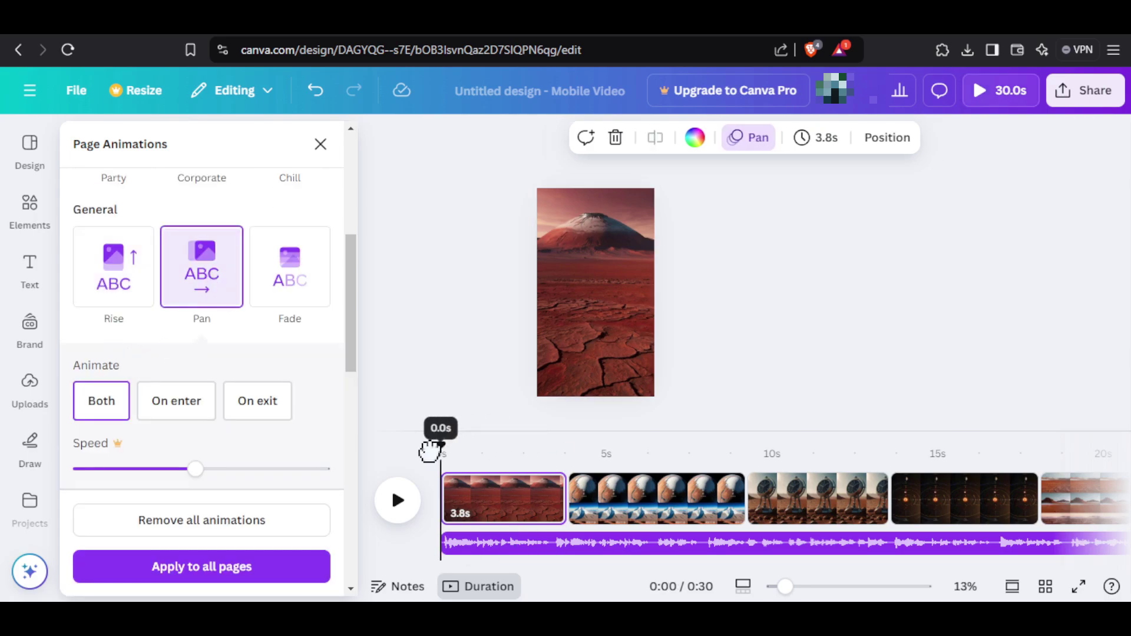
{"action": "left_click", "coordinate": [523, 498]}
{"action": "left_click", "coordinate": [589, 140]}
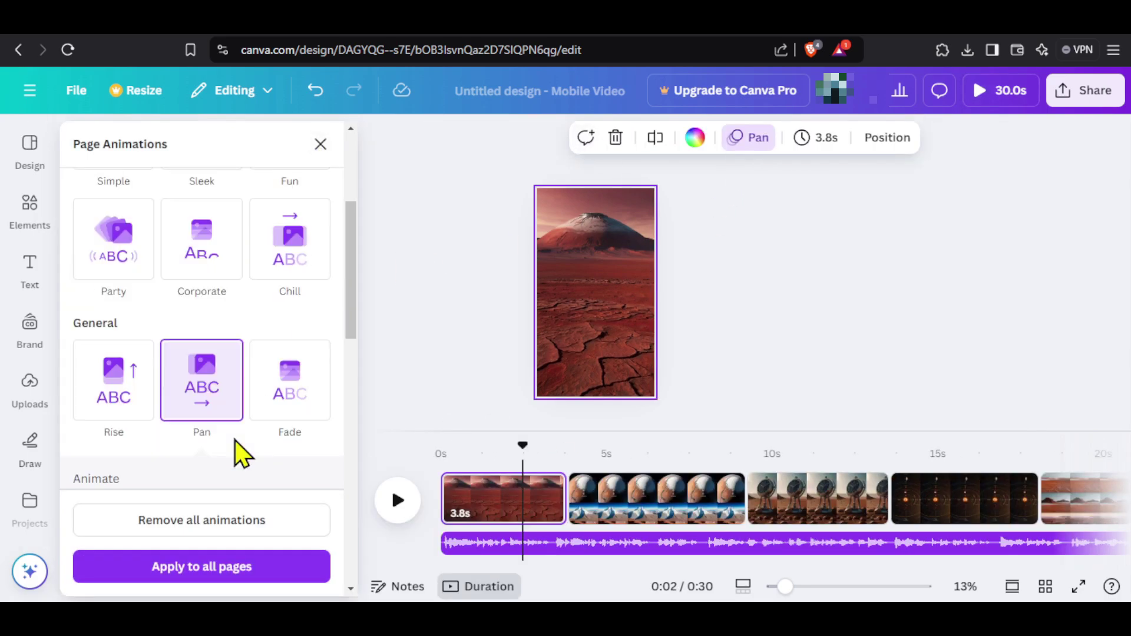
{"action": "scroll", "coordinate": [253, 344], "scroll_direction": "down", "scroll_amount": 6}
{"action": "left_click", "coordinate": [308, 281]}
{"action": "left_click", "coordinate": [209, 569]}
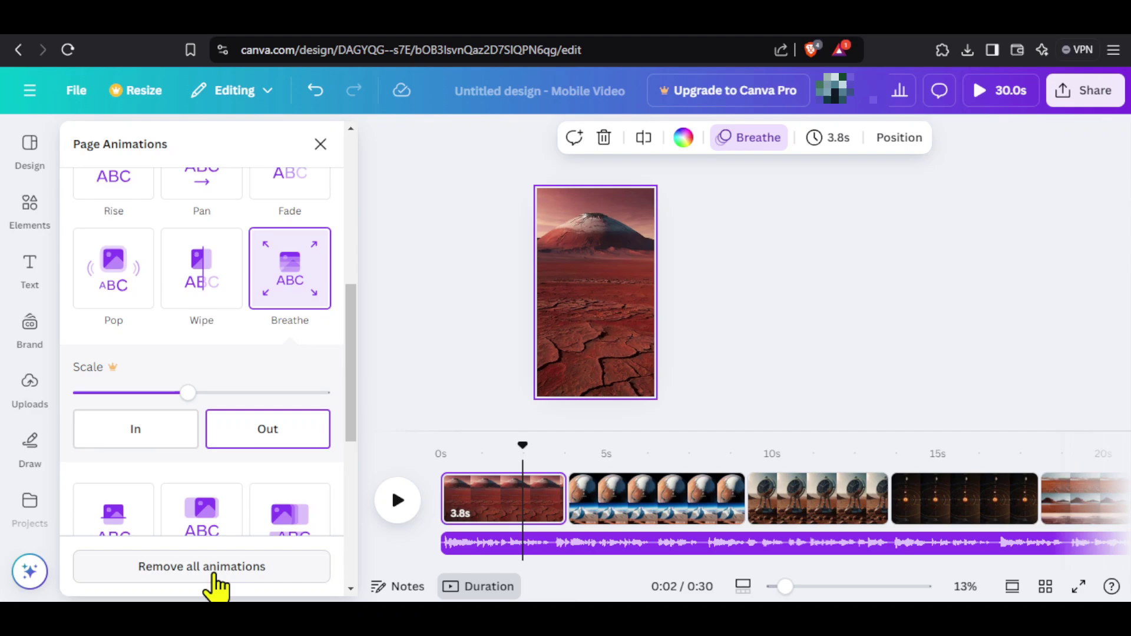
{"action": "left_click", "coordinate": [943, 298]}
Download the Mars video design as an MP4 from the Share menu.
{"action": "left_click", "coordinate": [1083, 96]}
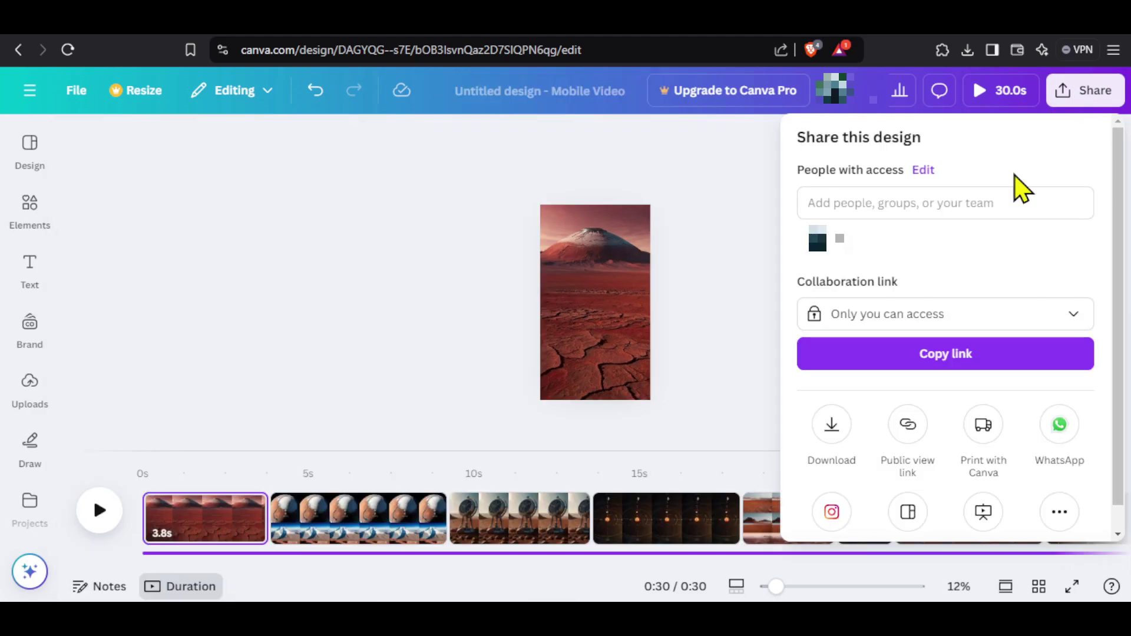
{"action": "left_click", "coordinate": [832, 427]}
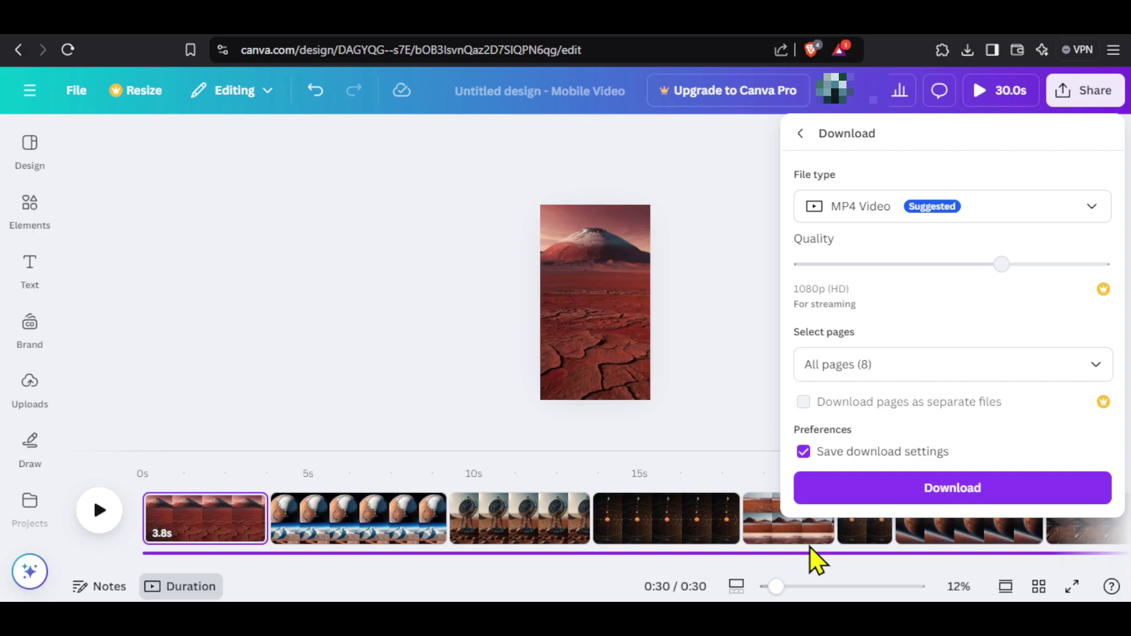
{"action": "left_click", "coordinate": [892, 489]}
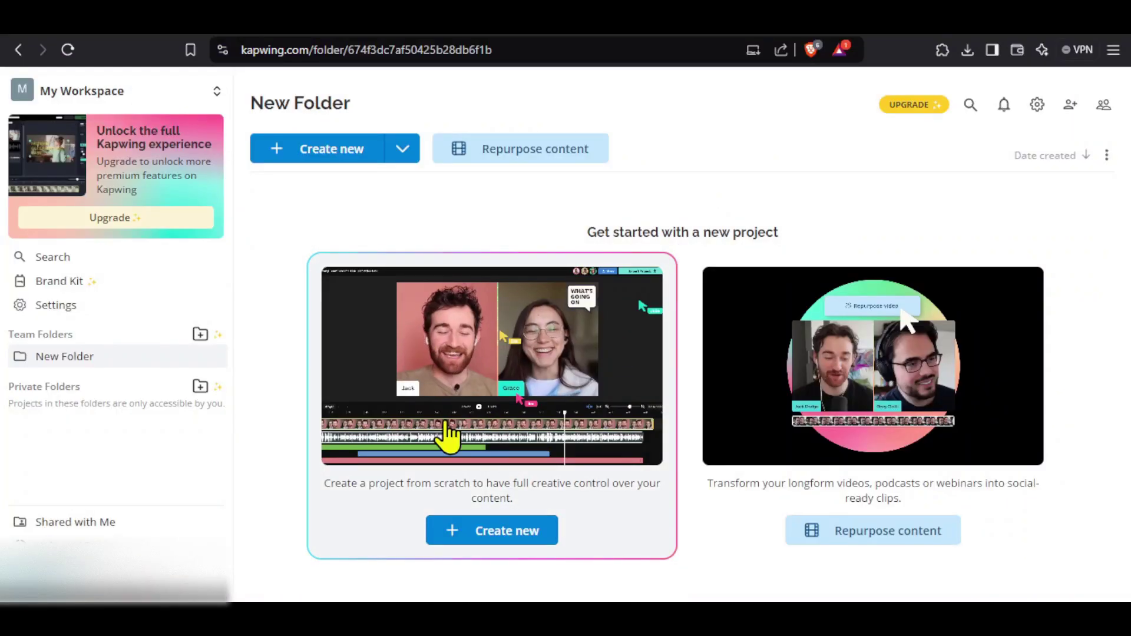
Create a new blank Kapwing project and upload Mars Video 1.mp4 into it.
{"action": "left_click", "coordinate": [502, 368]}
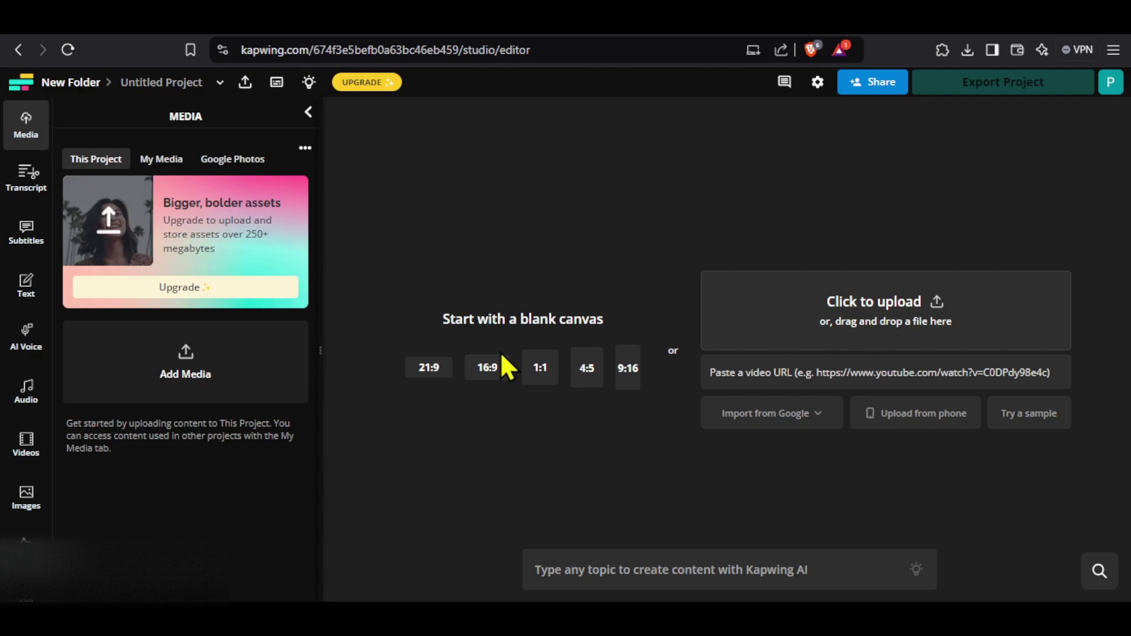
{"action": "left_click", "coordinate": [933, 302]}
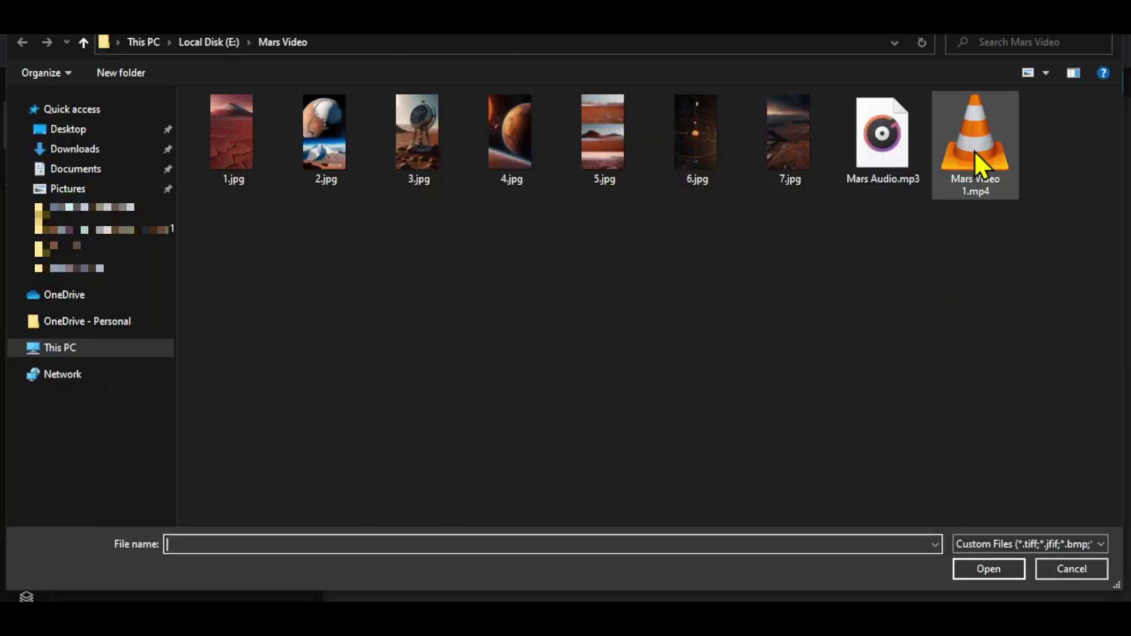
{"action": "left_click", "coordinate": [975, 149]}
{"action": "double_click", "coordinate": [975, 156]}
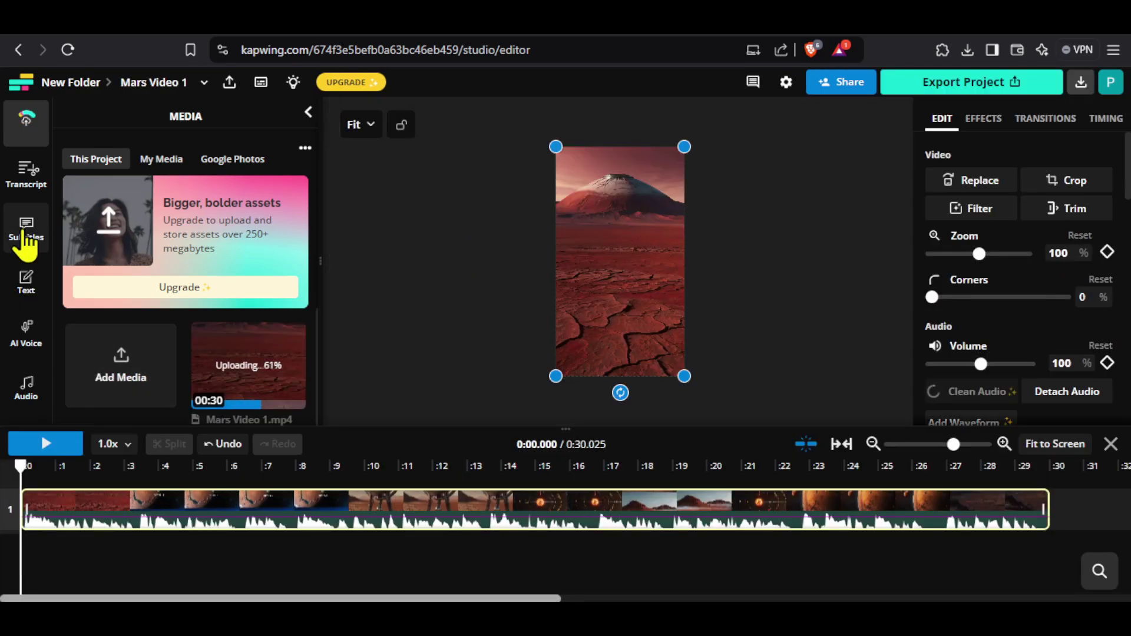
Run Auto subtitles on the Mars video with Translate set to No translation.
{"action": "left_click", "coordinate": [25, 235]}
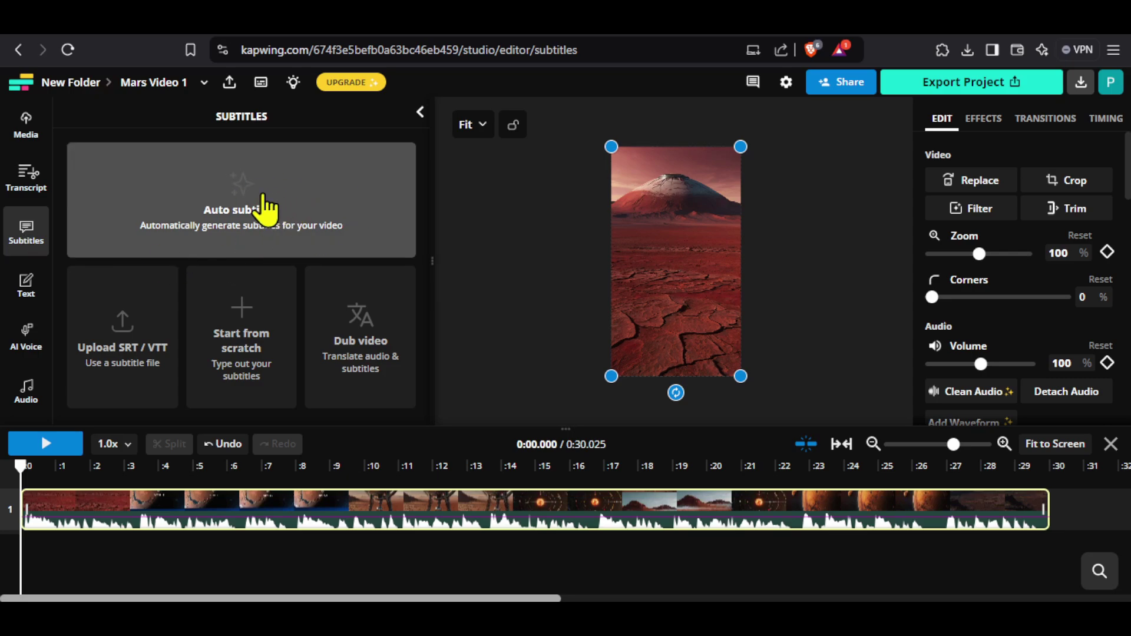
{"action": "left_click", "coordinate": [263, 203]}
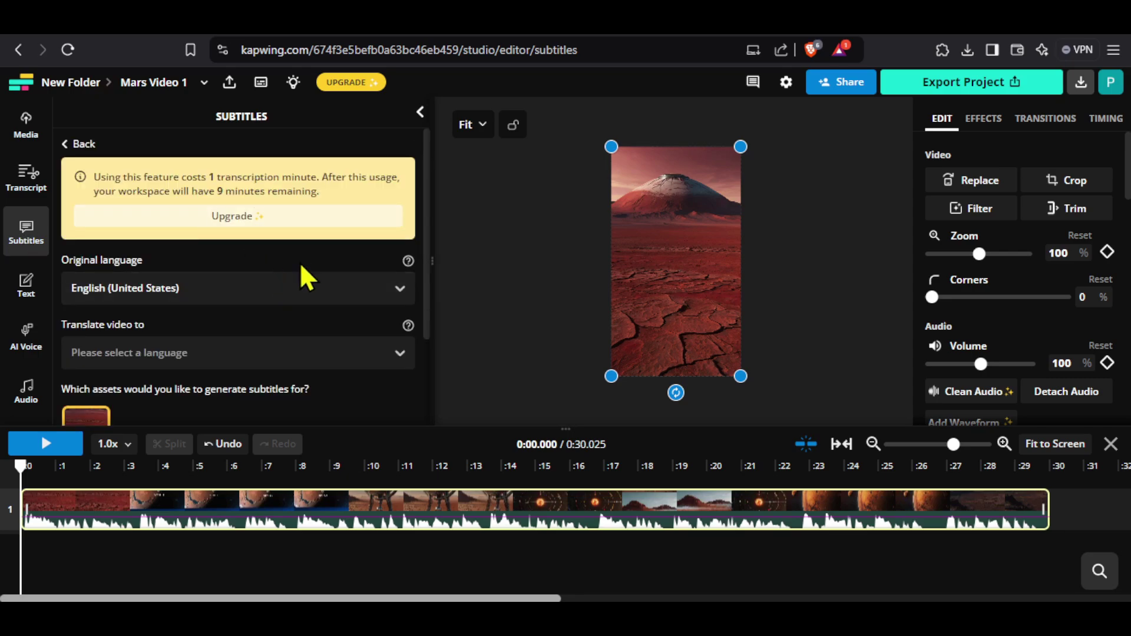
{"action": "left_click", "coordinate": [238, 352]}
{"action": "left_click", "coordinate": [449, 253]}
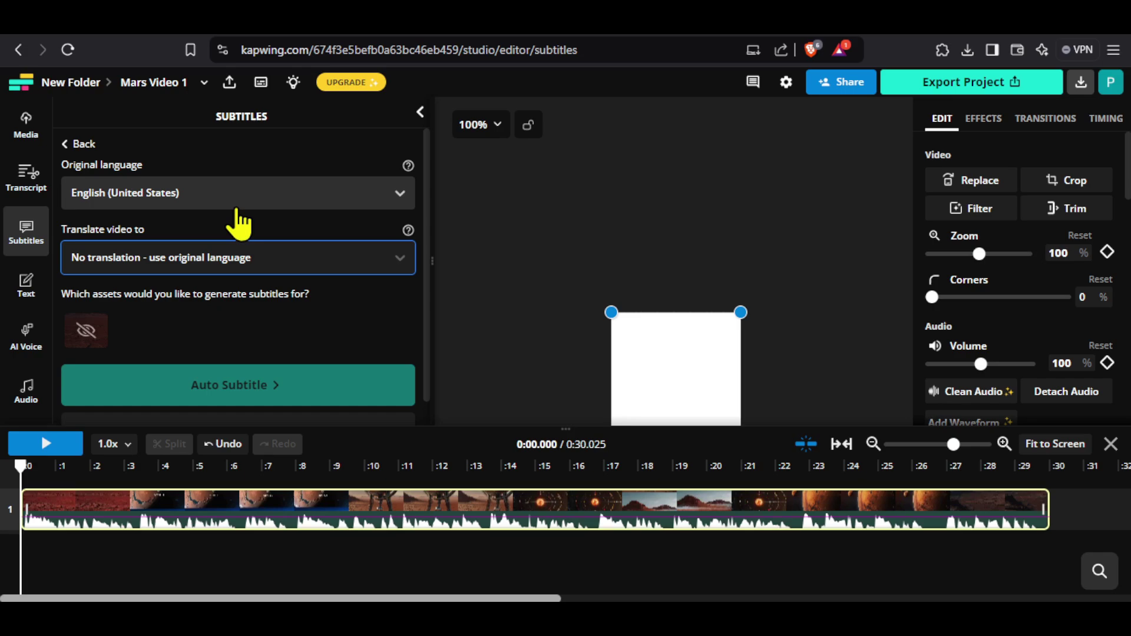
{"action": "left_click", "coordinate": [86, 309]}
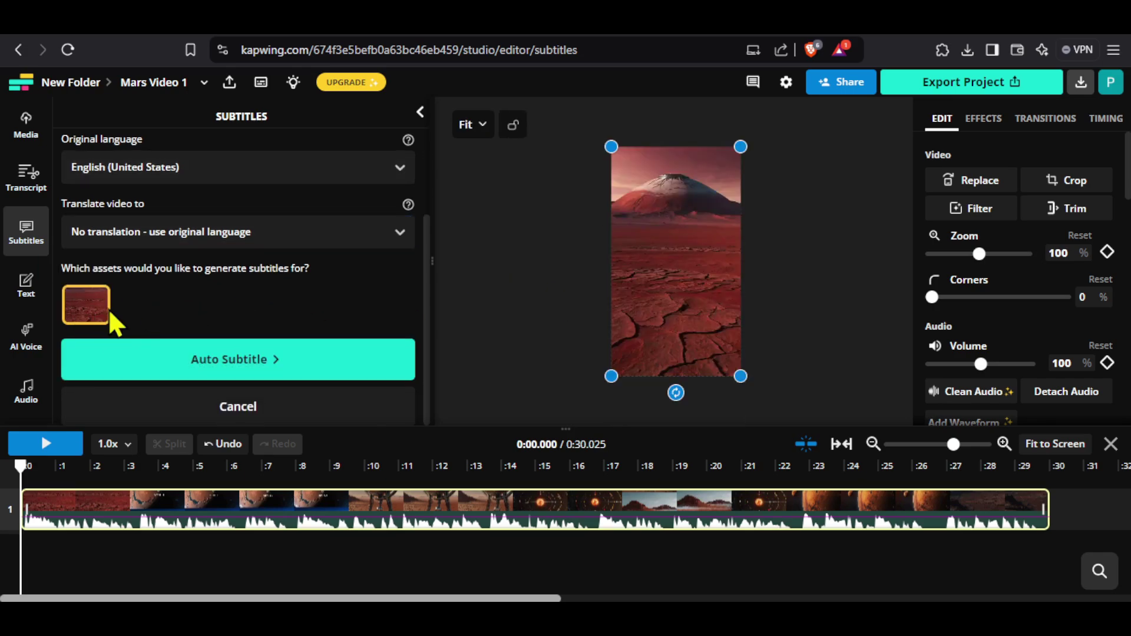
{"action": "left_click", "coordinate": [228, 377]}
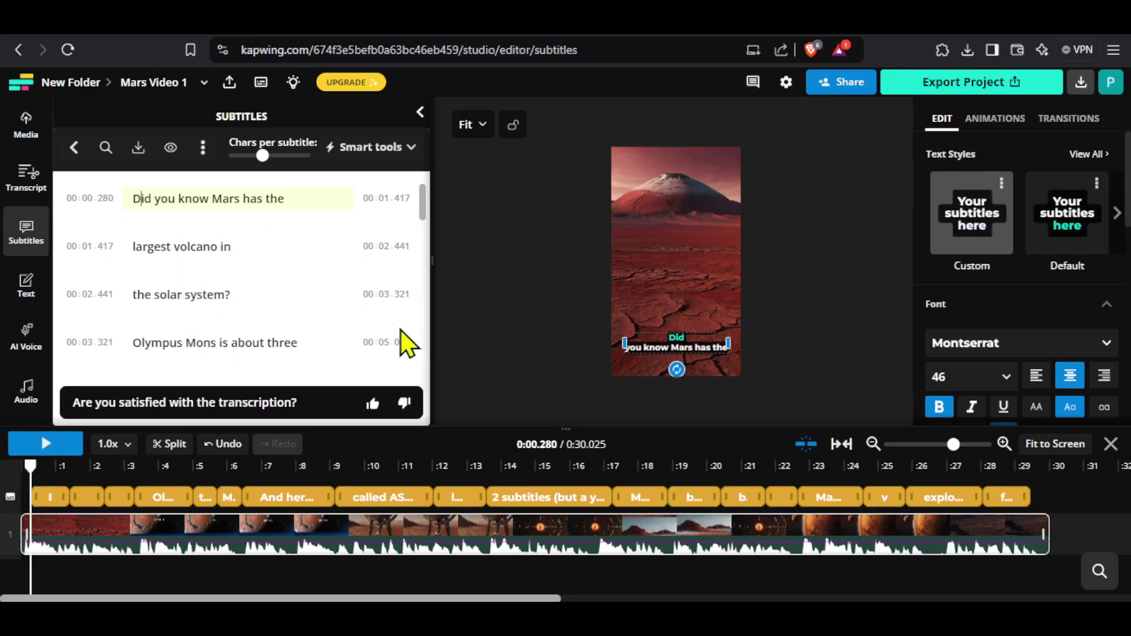
Apply the Pop Art caption style, drag the captions up to mid-frame, and play back.
{"action": "left_click", "coordinate": [1117, 213]}
{"action": "left_click", "coordinate": [1118, 213]}
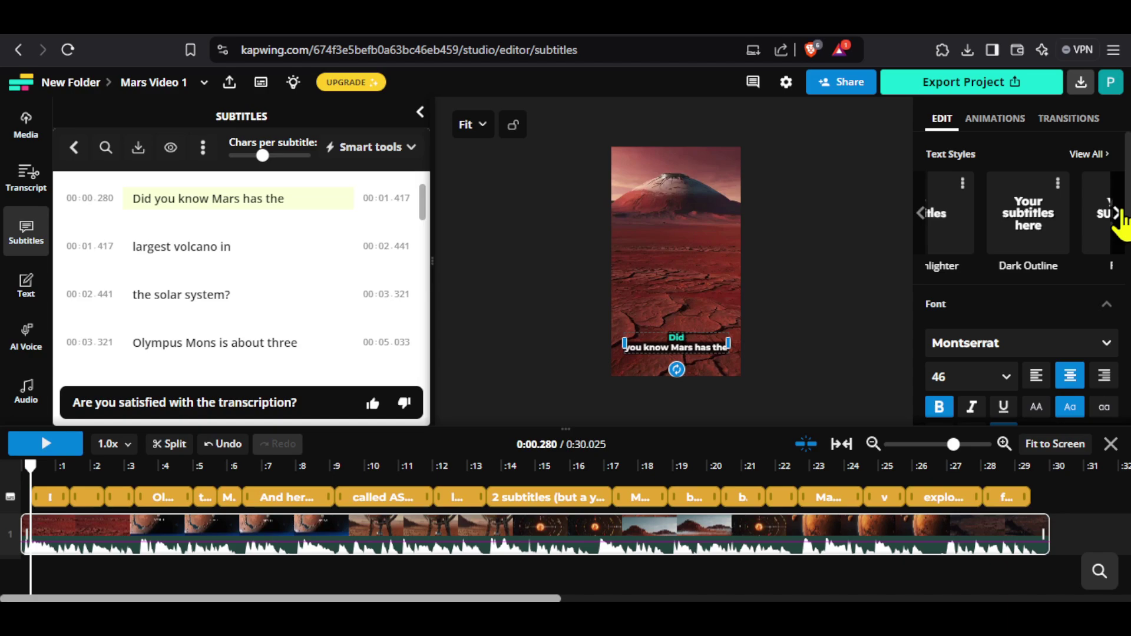
{"action": "left_click", "coordinate": [1117, 213]}
{"action": "left_click", "coordinate": [1118, 213]}
{"action": "left_click", "coordinate": [1083, 227]}
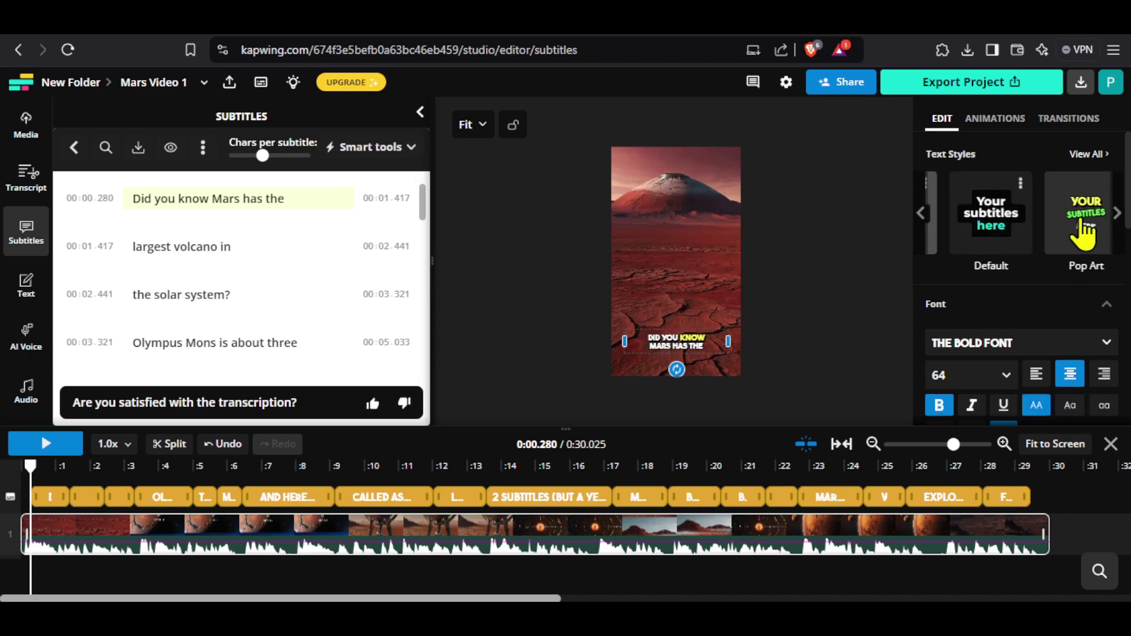
{"action": "left_click_drag", "start_coordinate": [684, 351], "coordinate": [693, 275]}
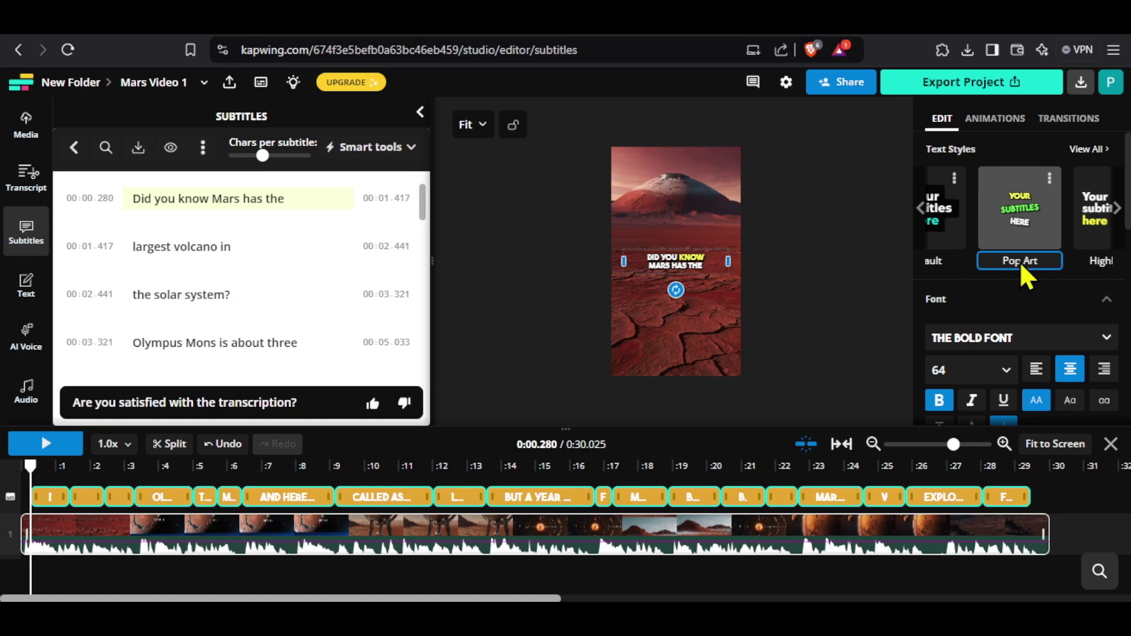
{"action": "scroll", "coordinate": [1002, 247], "scroll_direction": "down", "scroll_amount": 10}
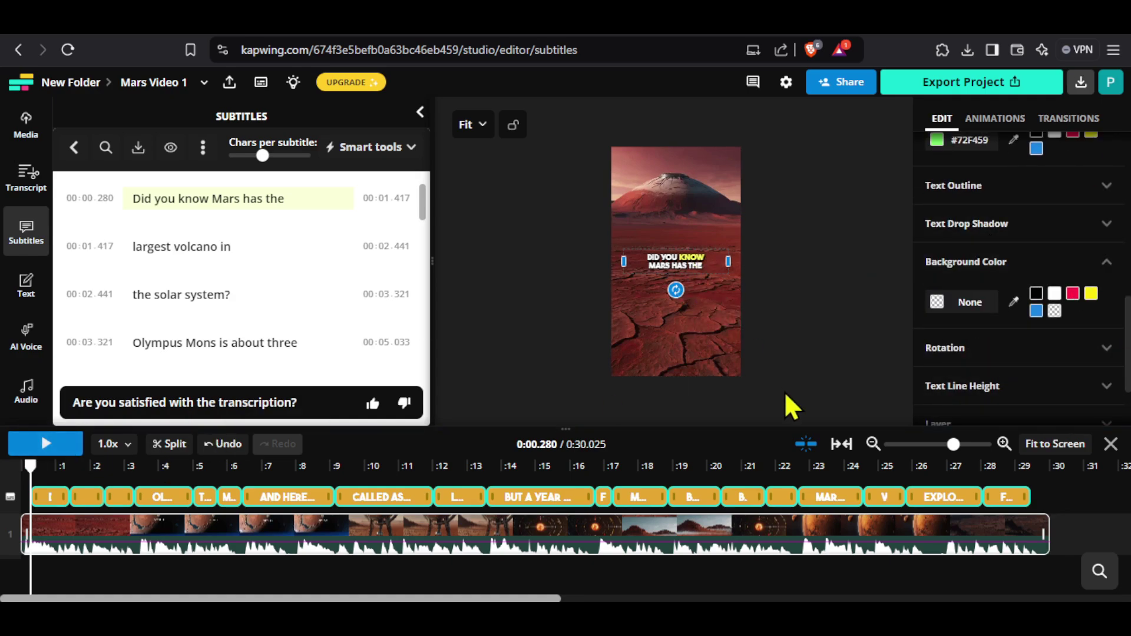
{"action": "left_click", "coordinate": [48, 449]}
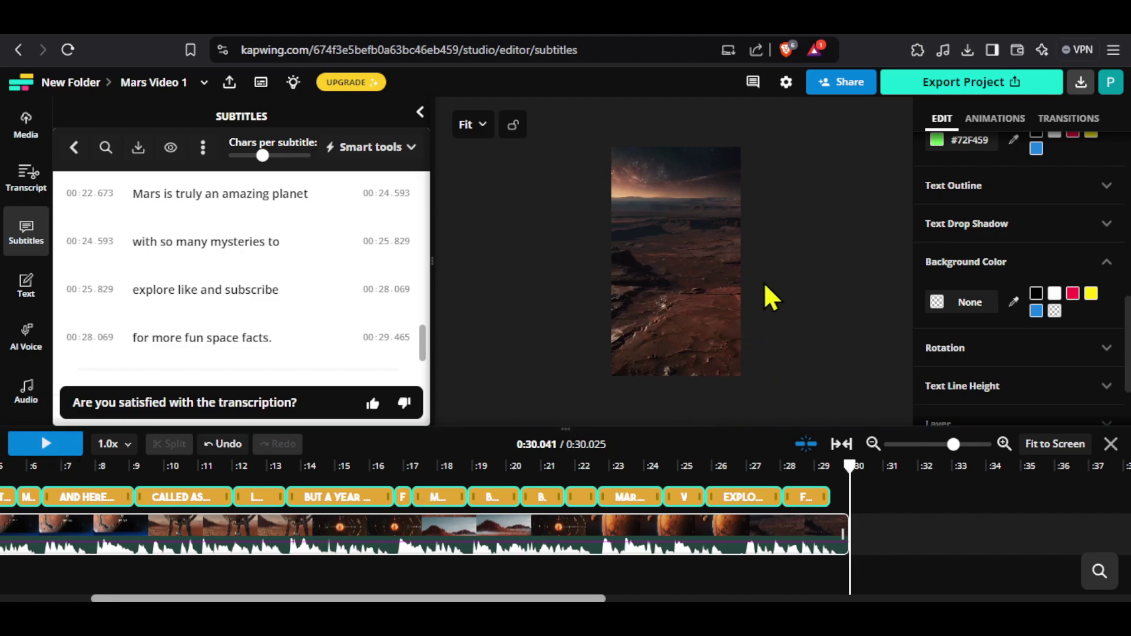
Export the Mars Video 1 project as MP4 with AUTO resolution.
{"action": "left_click", "coordinate": [963, 85]}
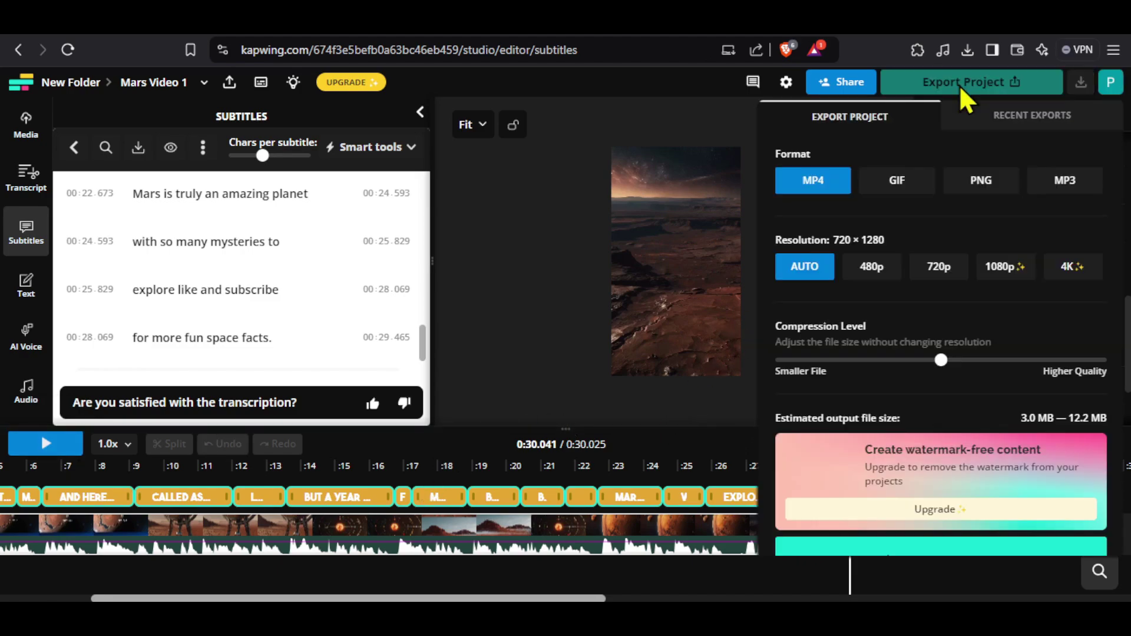
{"action": "scroll", "coordinate": [996, 519], "scroll_direction": "down", "scroll_amount": 1}
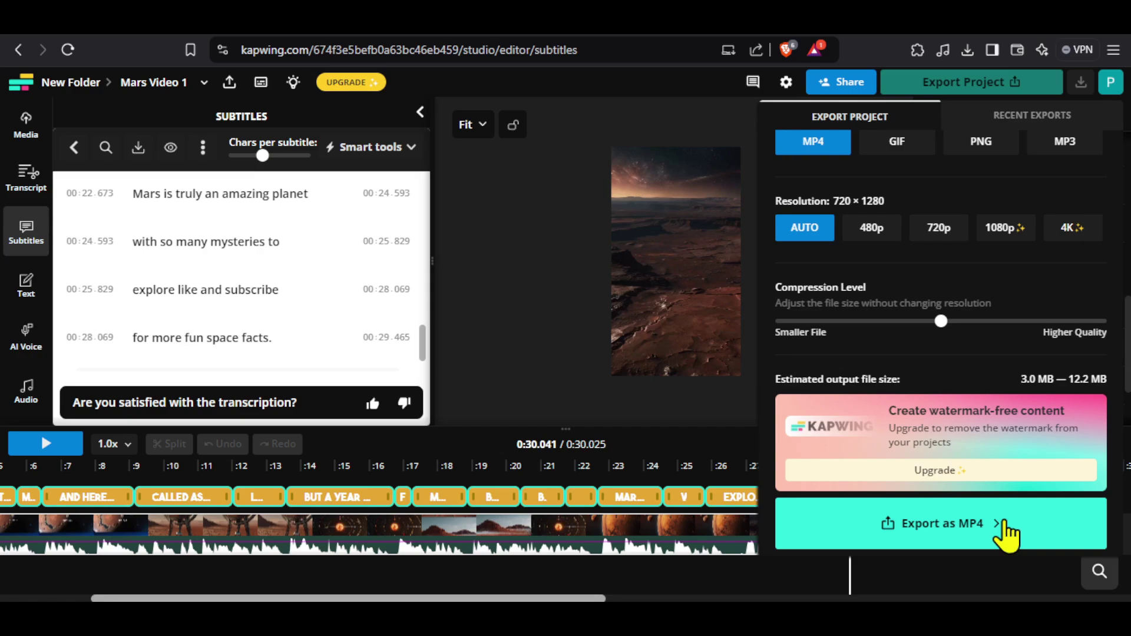
{"action": "left_click", "coordinate": [1002, 533]}
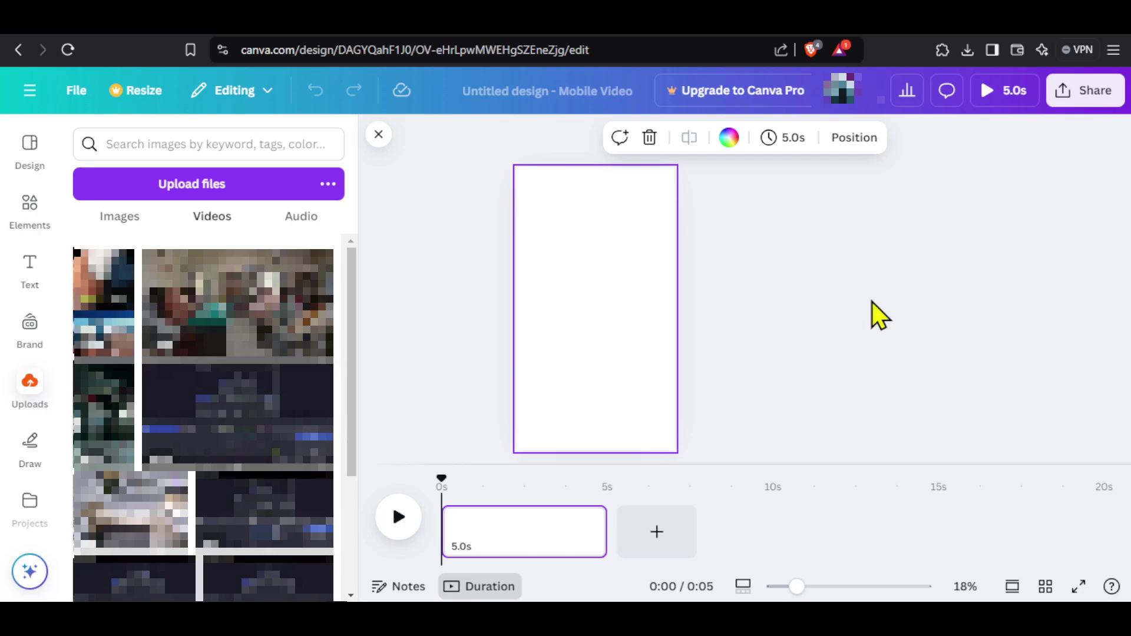
Drop the captioned Kapwing video onto the page and crop-enlarge it until the KAPWING watermark disappears.
{"action": "left_click_drag", "start_coordinate": [108, 312], "coordinate": [477, 534]}
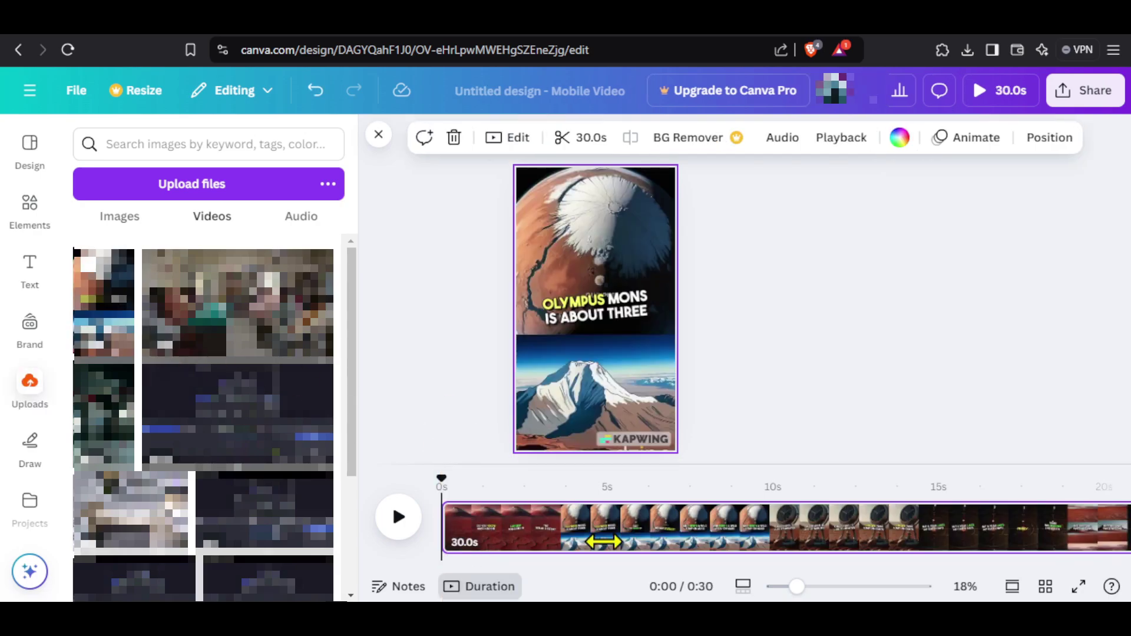
{"action": "double_click", "coordinate": [602, 386]}
{"action": "left_click_drag", "start_coordinate": [674, 450], "coordinate": [690, 465]}
{"action": "left_click", "coordinate": [736, 438]}
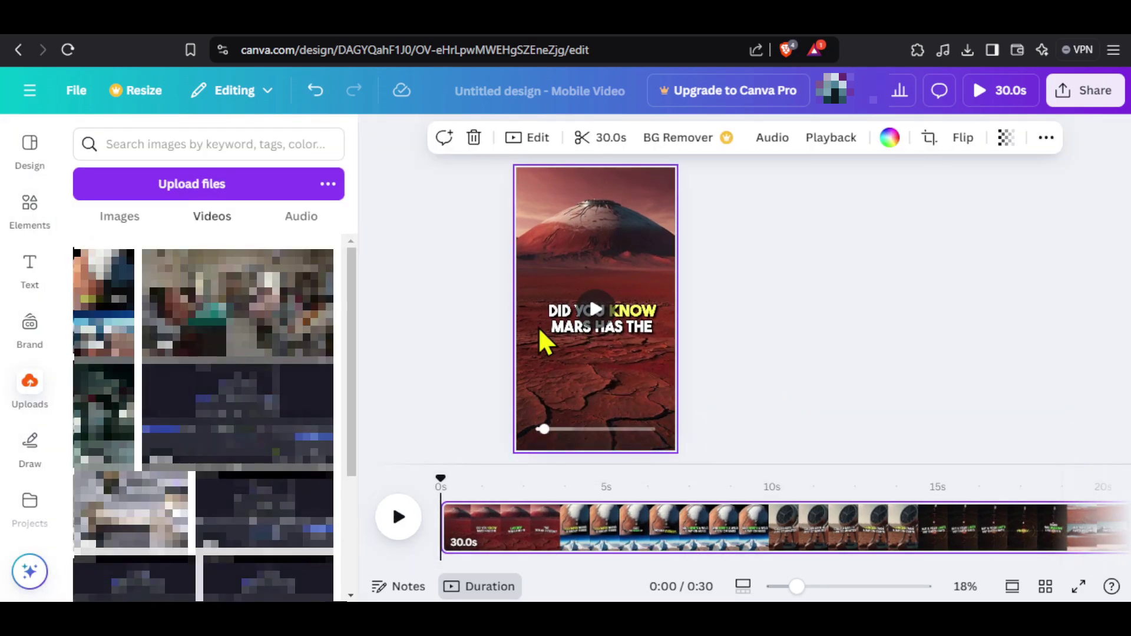
{"action": "double_click", "coordinate": [616, 387]}
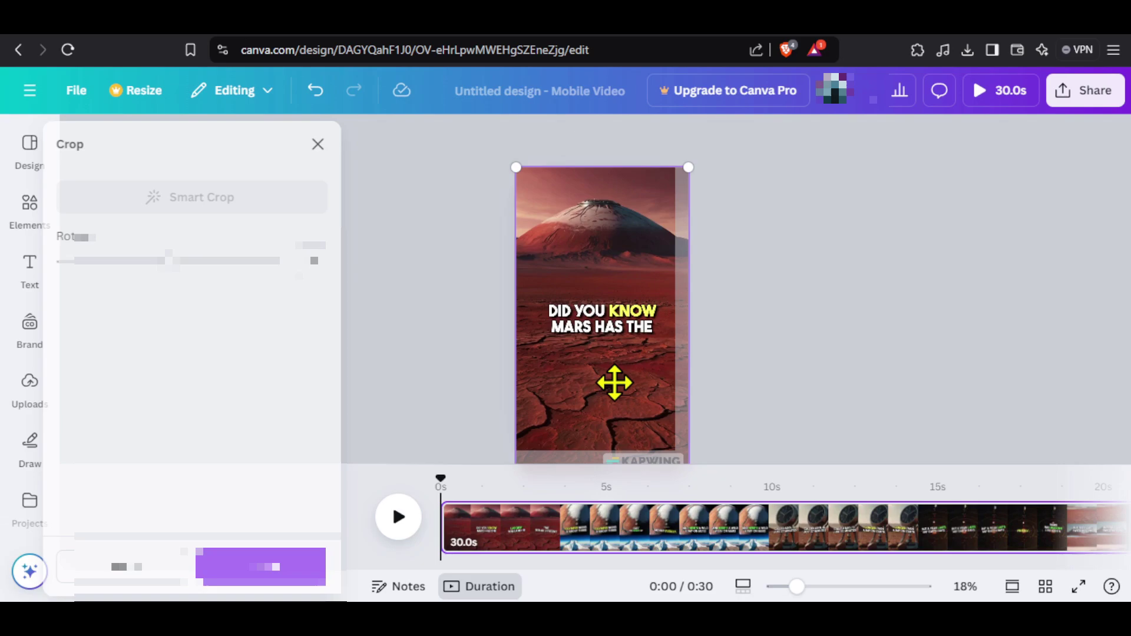
{"action": "left_click_drag", "start_coordinate": [605, 384], "coordinate": [600, 383]}
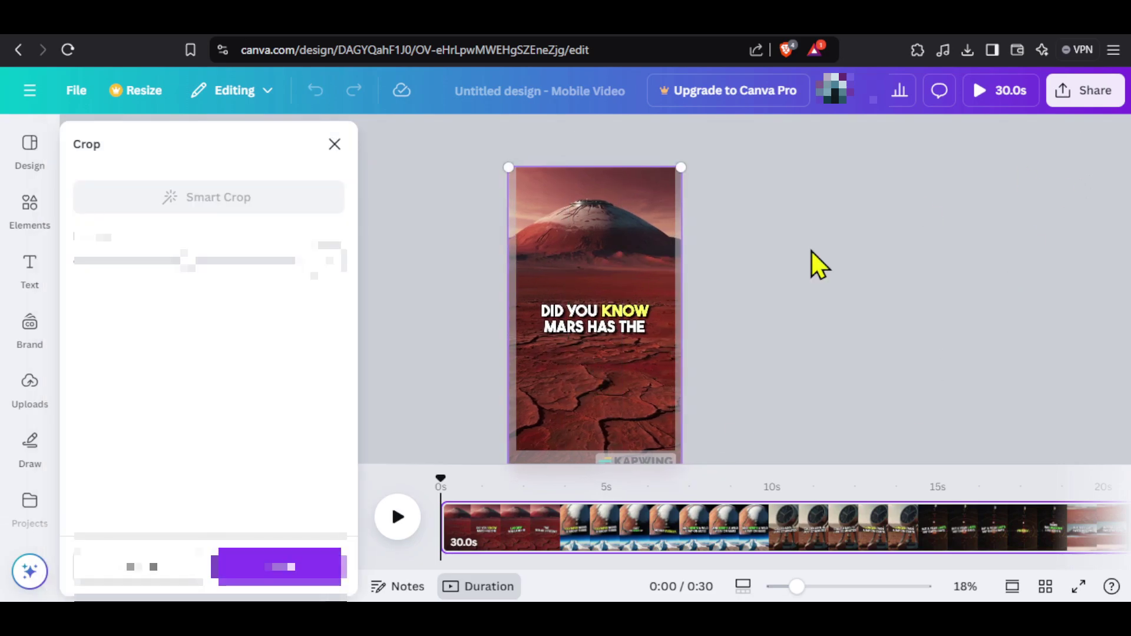
{"action": "left_click", "coordinate": [784, 278]}
{"action": "left_click", "coordinate": [607, 318]}
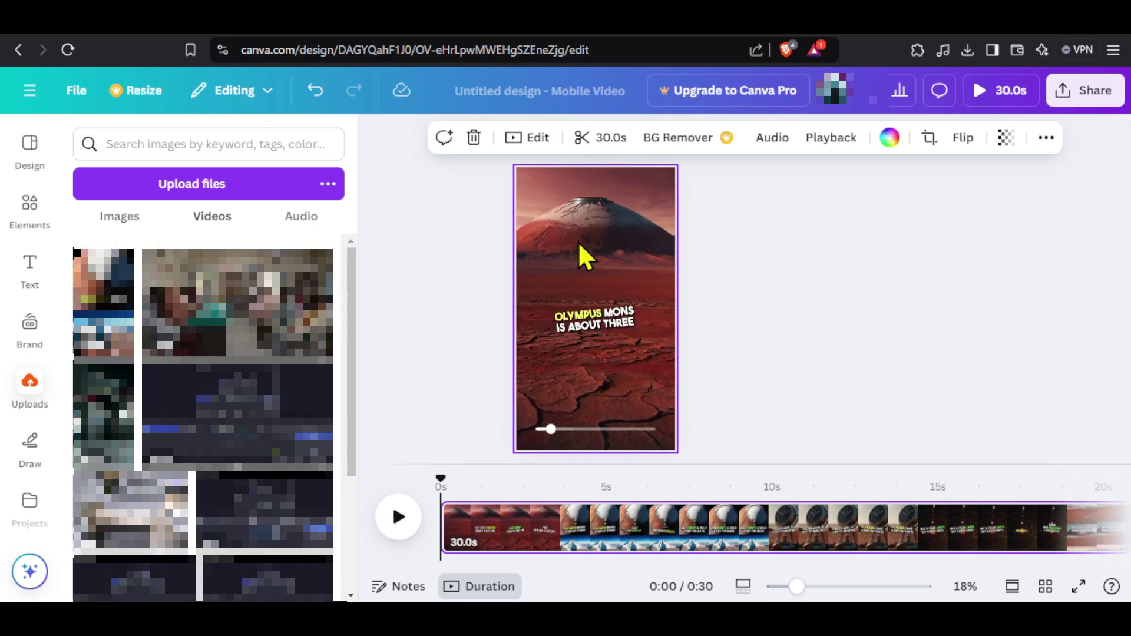
Pause the preview and download the cropped, captioned Mars short as a 1080p MP4 video.
{"action": "left_click", "coordinate": [652, 341]}
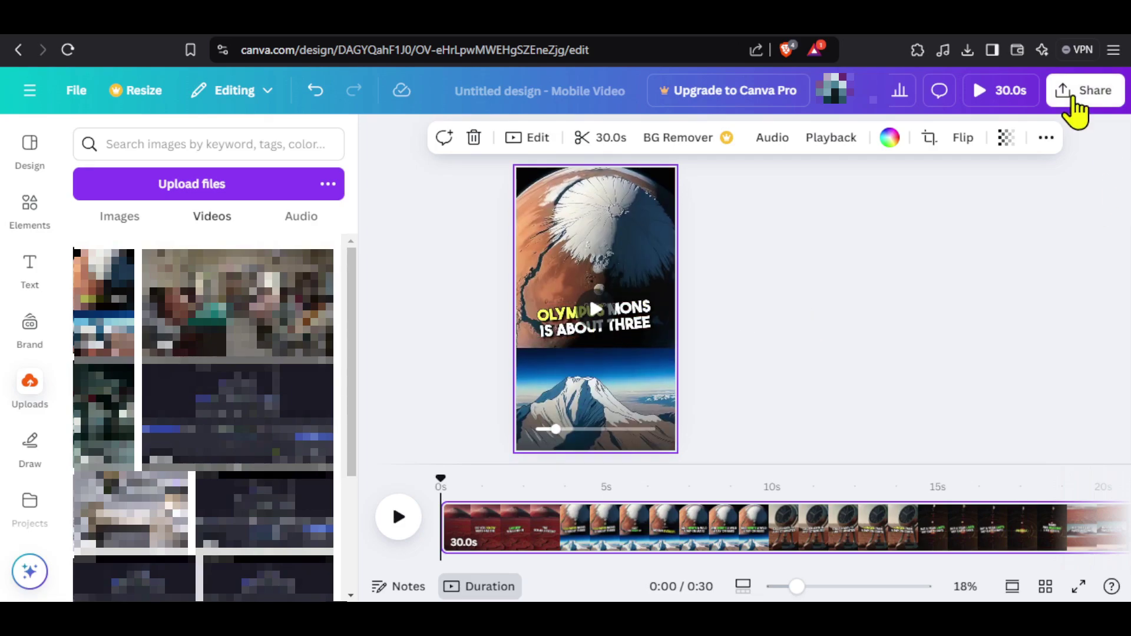
{"action": "left_click", "coordinate": [1076, 100]}
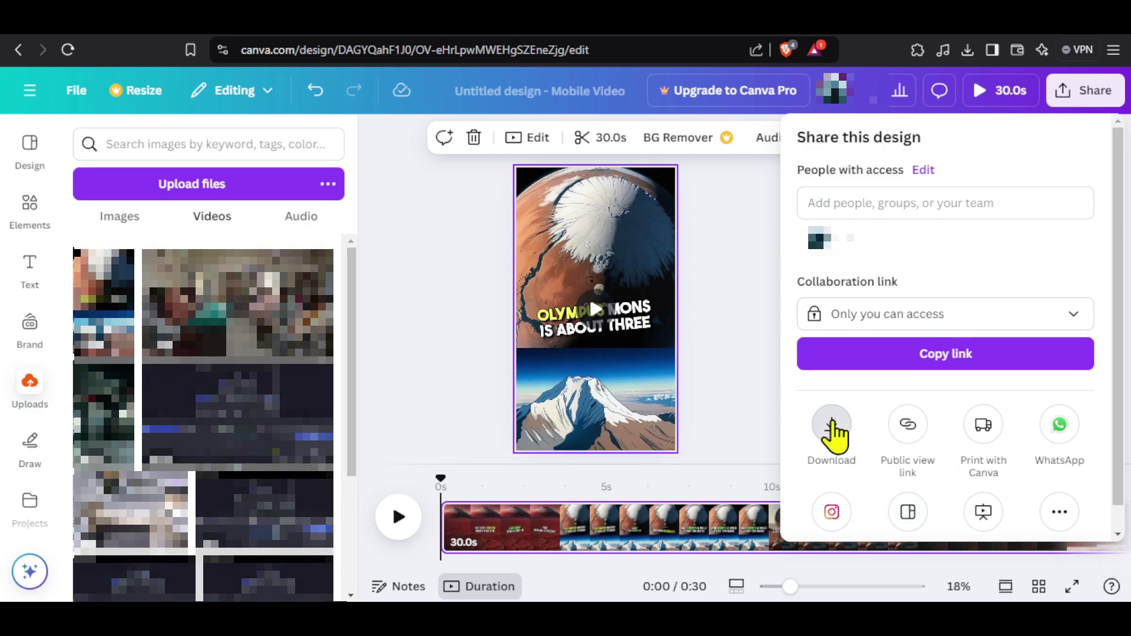
{"action": "left_click", "coordinate": [832, 425]}
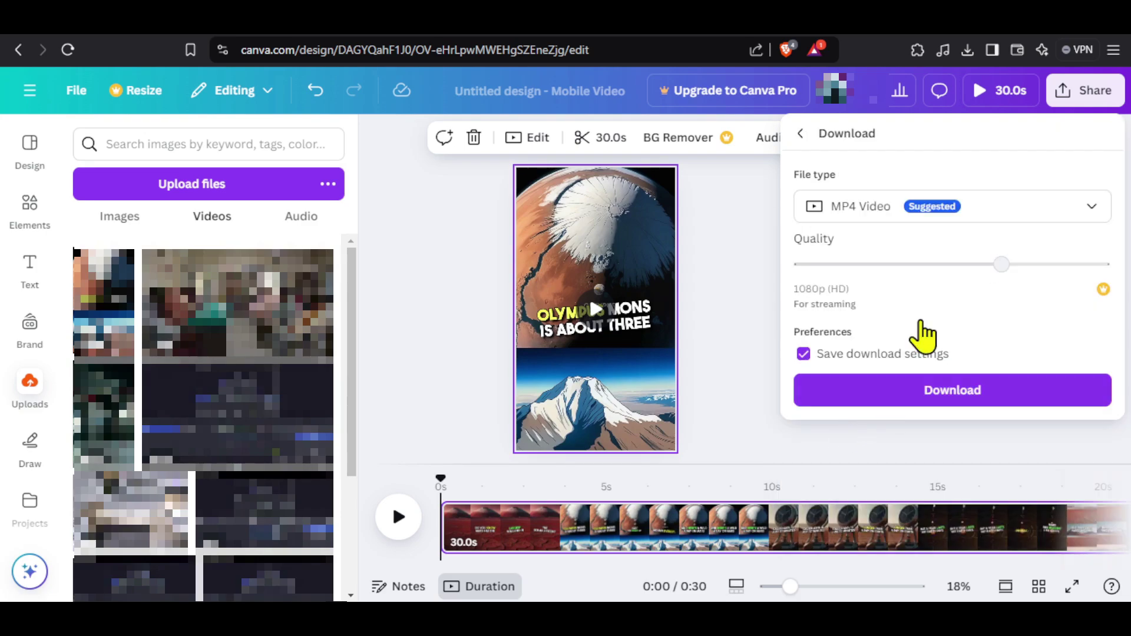
{"action": "left_click", "coordinate": [941, 398]}
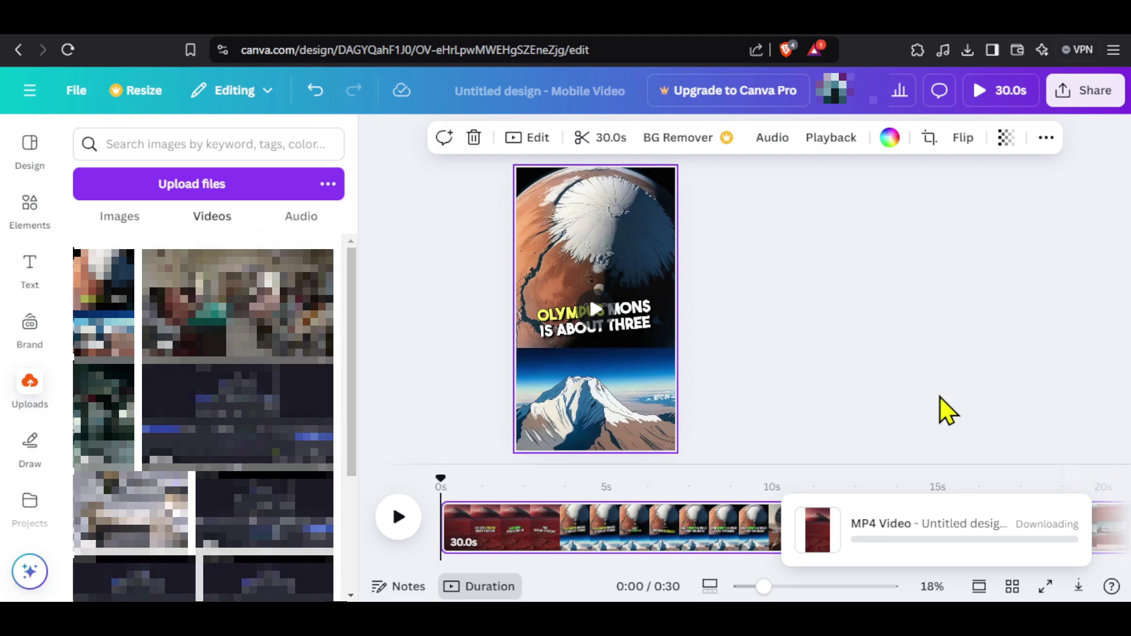